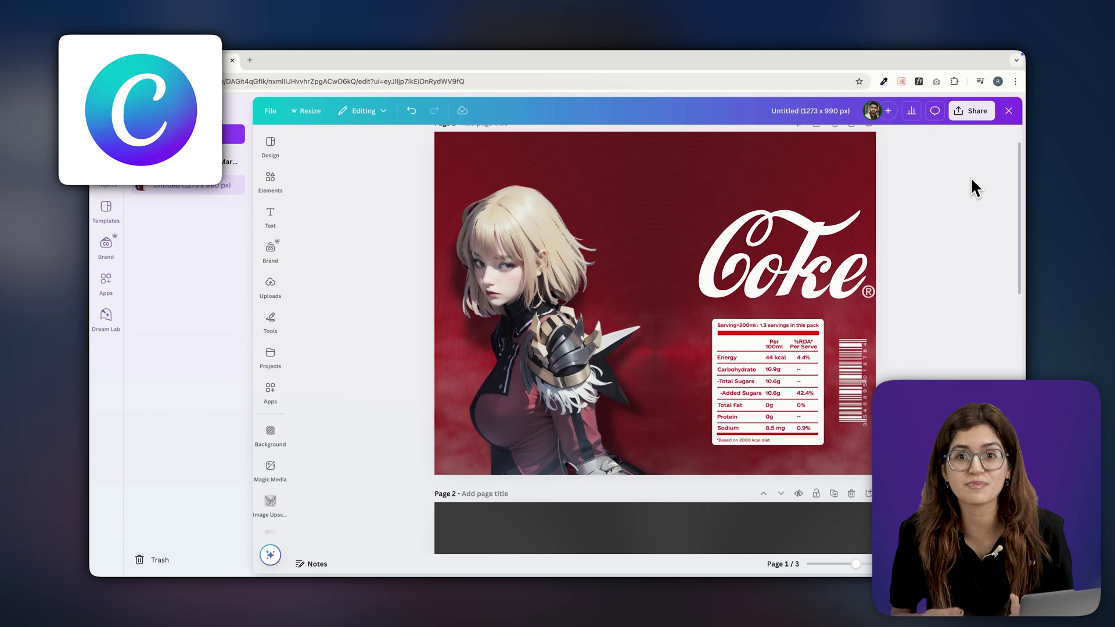
Scroll through the Canva pages of Coke, Coke Zero and hand label designs.
{"action": "scroll", "coordinate": [972, 180], "scroll_direction": "down", "scroll_amount": 8}
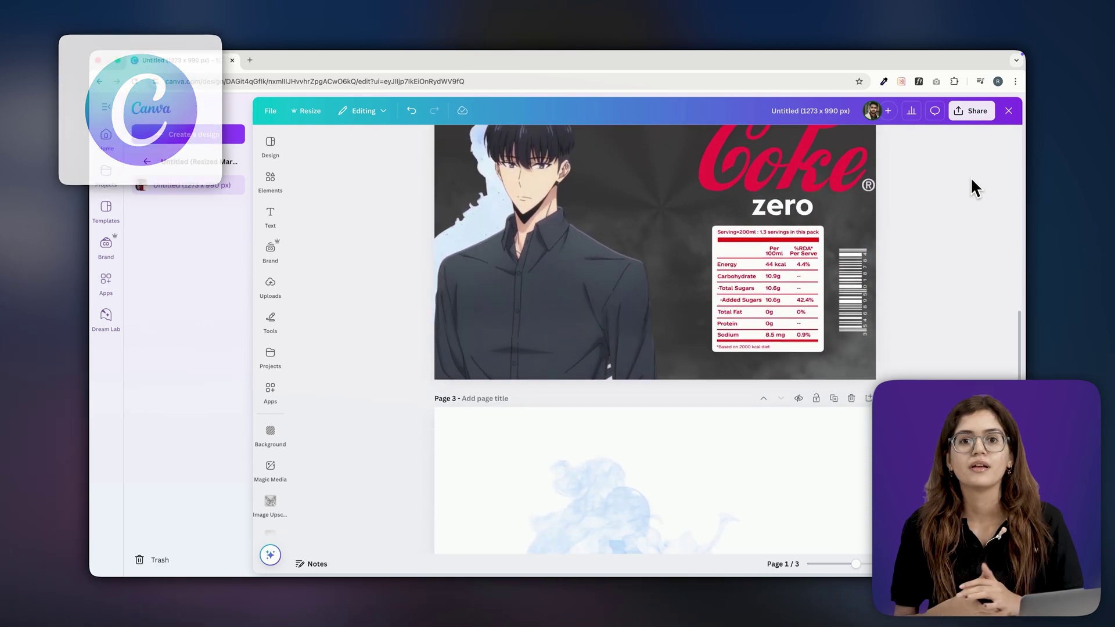
{"action": "scroll", "coordinate": [970, 176], "scroll_direction": "down", "scroll_amount": 5}
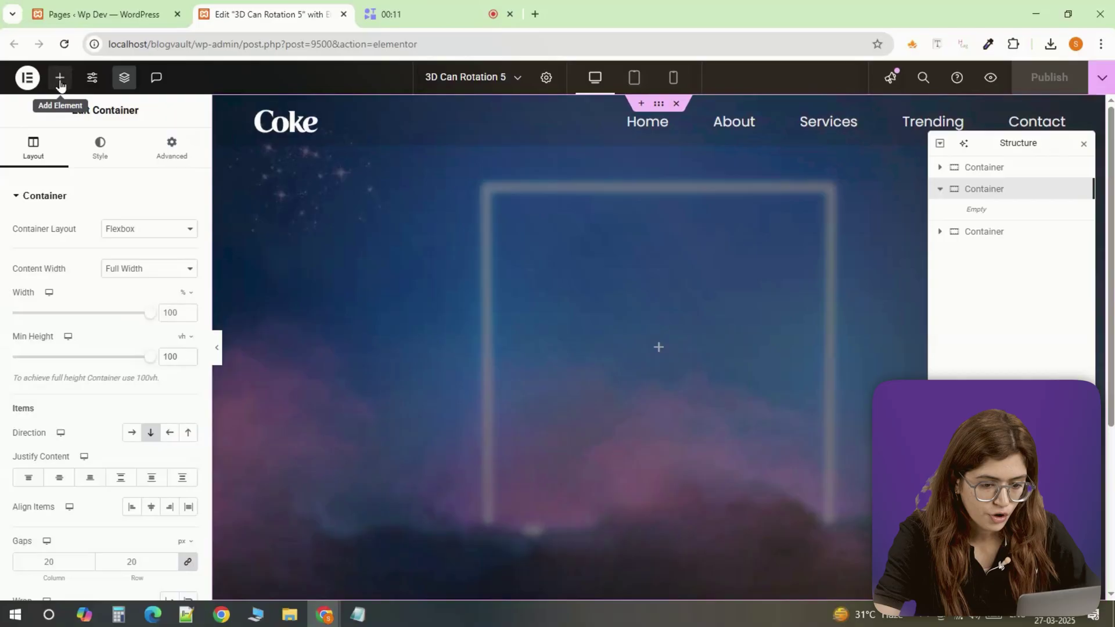
Add an Image widget with the smoky hand picture and set its width to about 75%.
{"action": "left_click", "coordinate": [60, 77]}
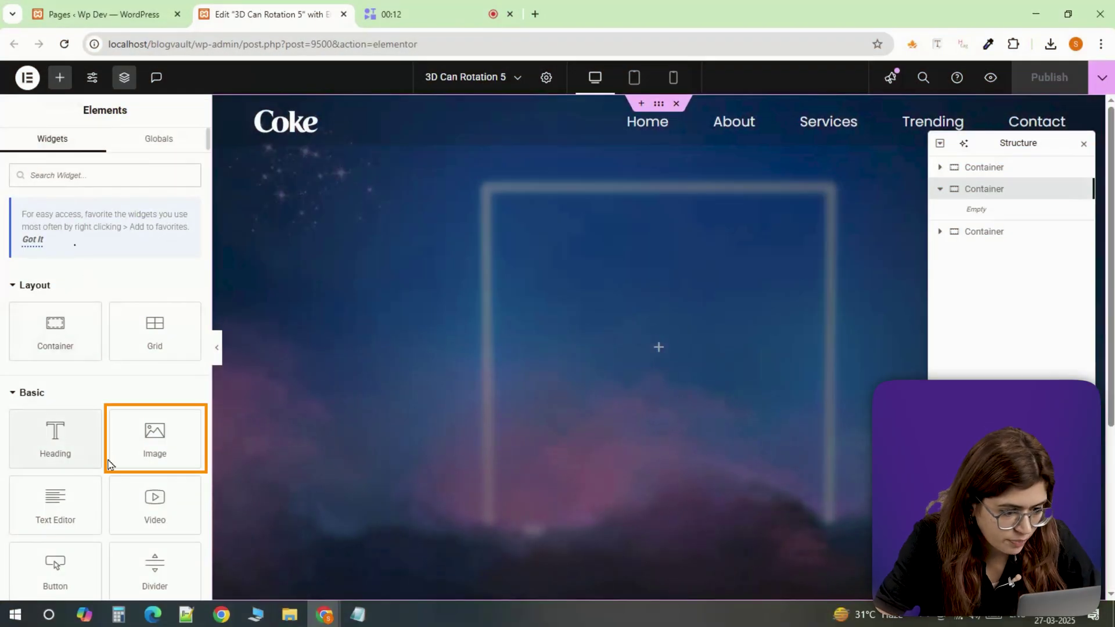
{"action": "left_click", "coordinate": [136, 447]}
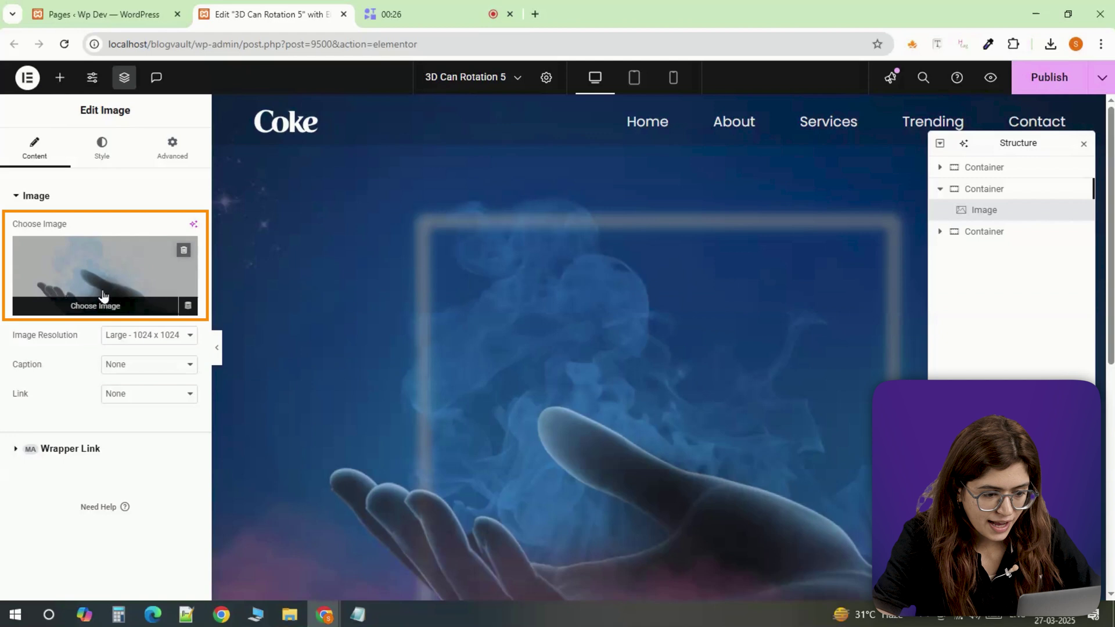
{"action": "left_click", "coordinate": [103, 150]}
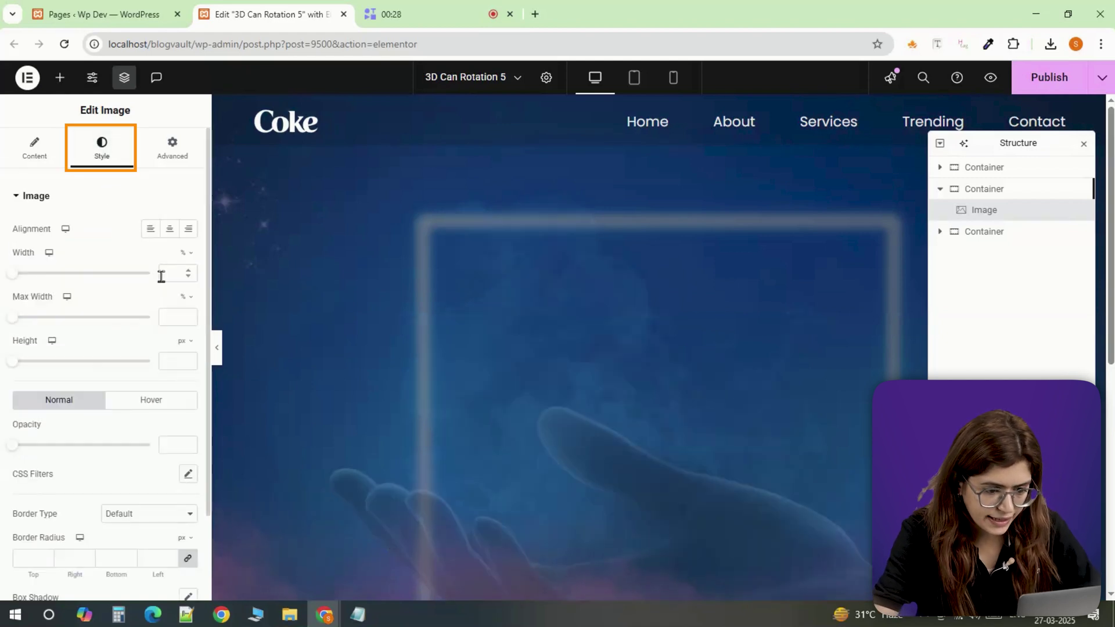
{"action": "left_click_drag", "start_coordinate": [11, 276], "coordinate": [115, 278]}
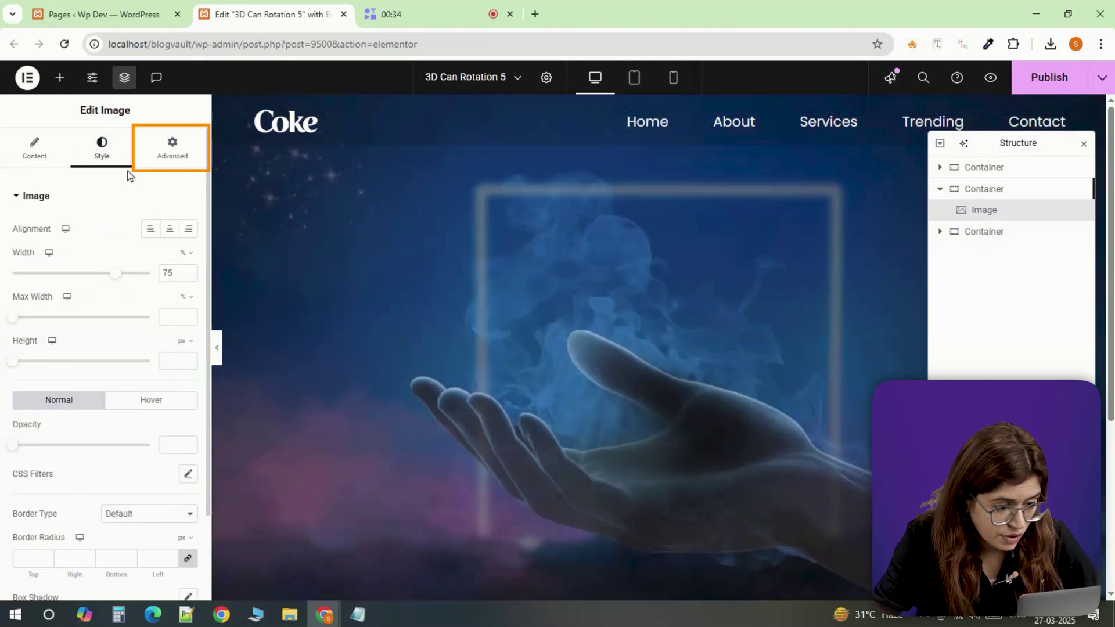
Position the hand image absolutely, offset 260 px from the right and -85 px from the bottom.
{"action": "left_click", "coordinate": [173, 162]}
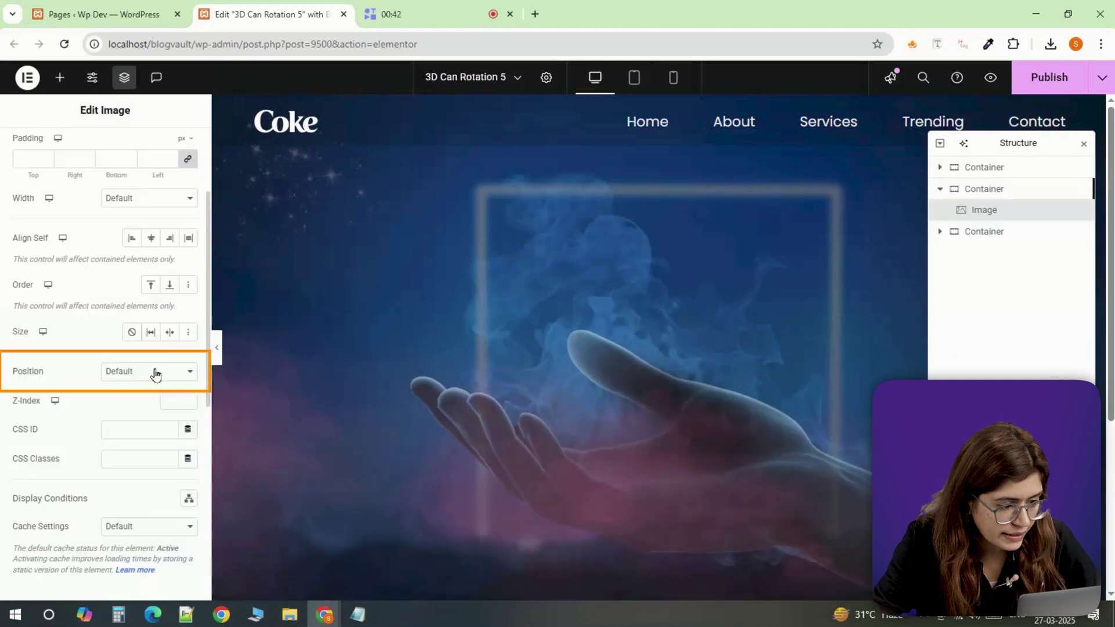
{"action": "left_click", "coordinate": [154, 371]}
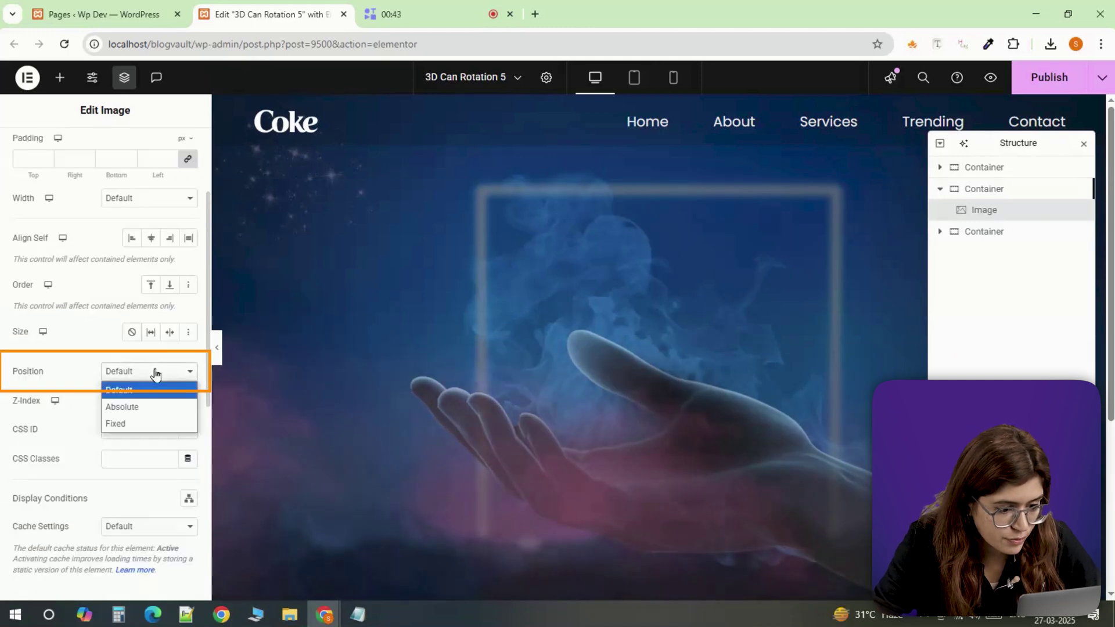
{"action": "left_click", "coordinate": [144, 408]}
{"action": "scroll", "coordinate": [145, 412], "scroll_direction": "down", "scroll_amount": 2}
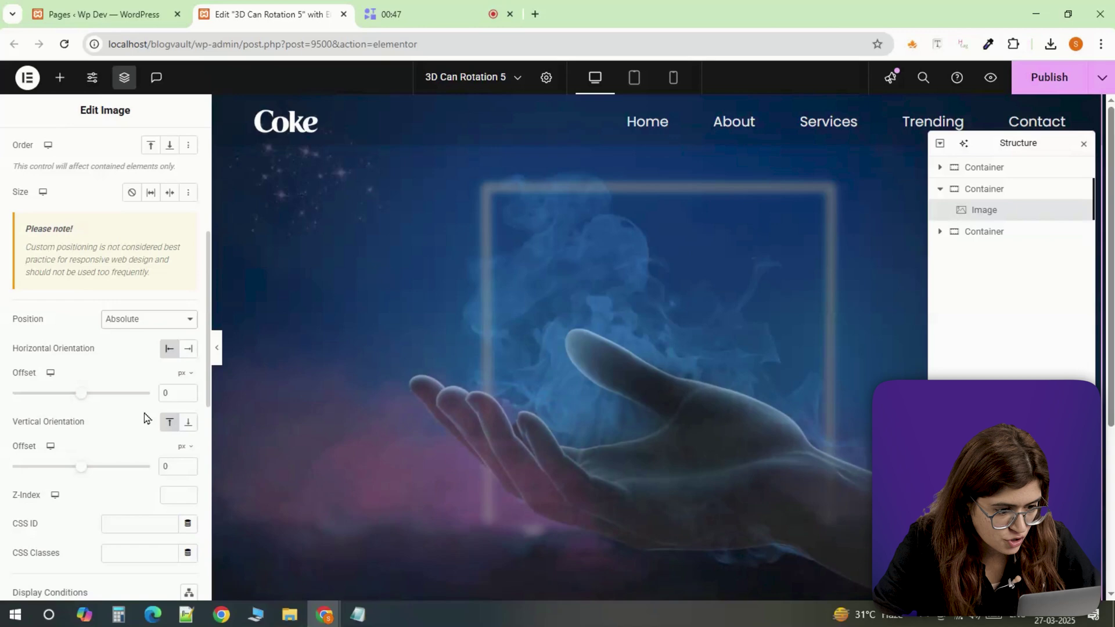
{"action": "left_click", "coordinate": [189, 348]}
{"action": "double_click", "coordinate": [168, 394]}
{"action": "type", "text": "260"}
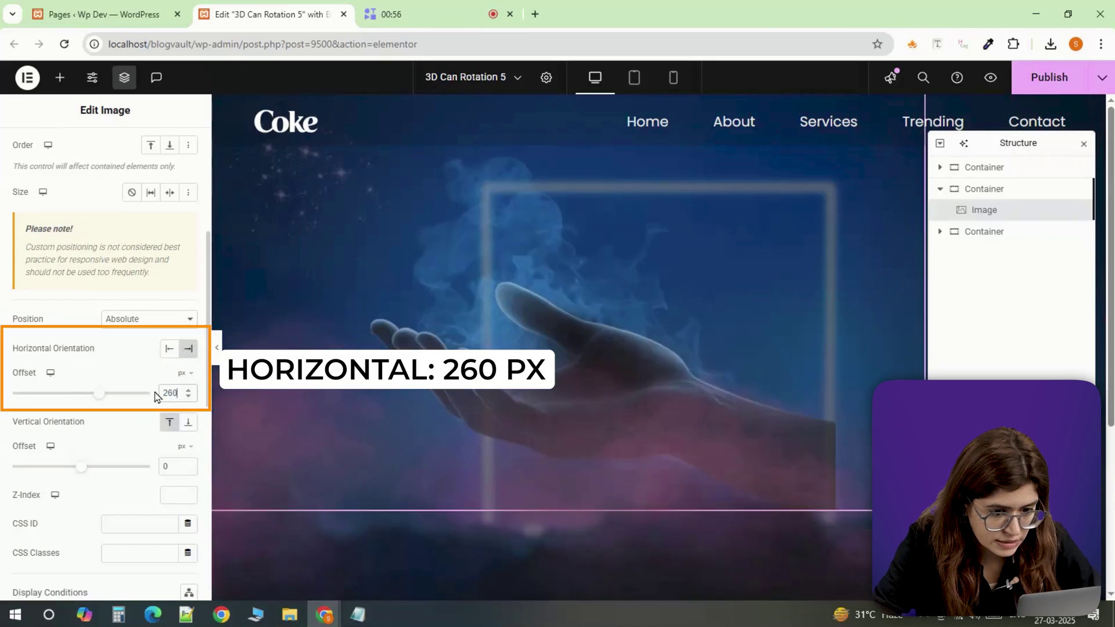
{"action": "left_click", "coordinate": [189, 423]}
{"action": "double_click", "coordinate": [169, 466]}
{"action": "type", "text": "-"}
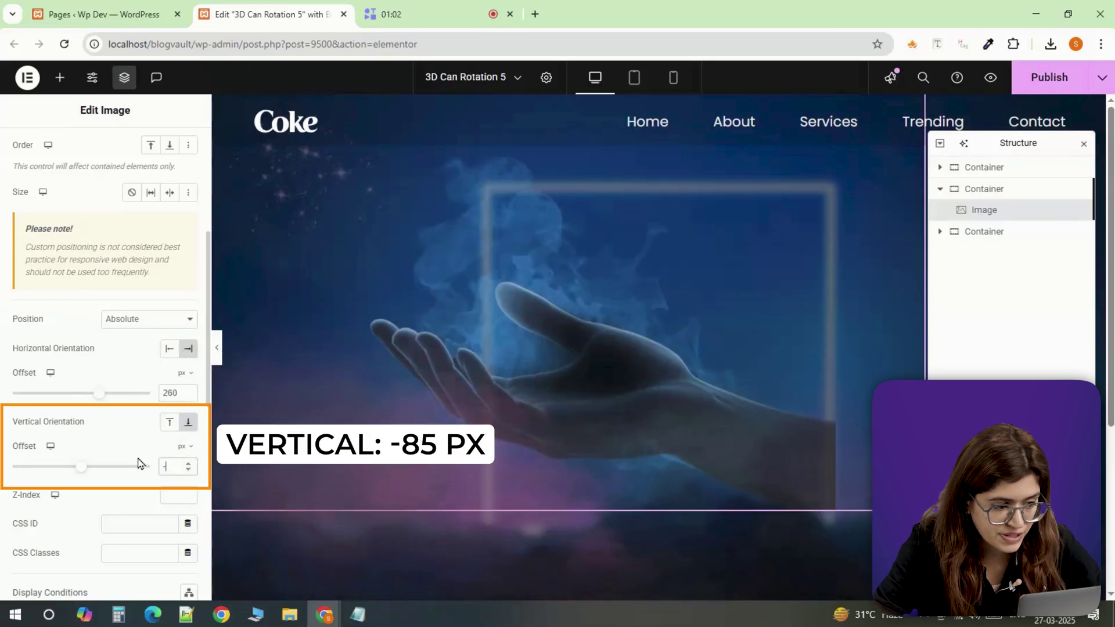
{"action": "type", "text": "85"}
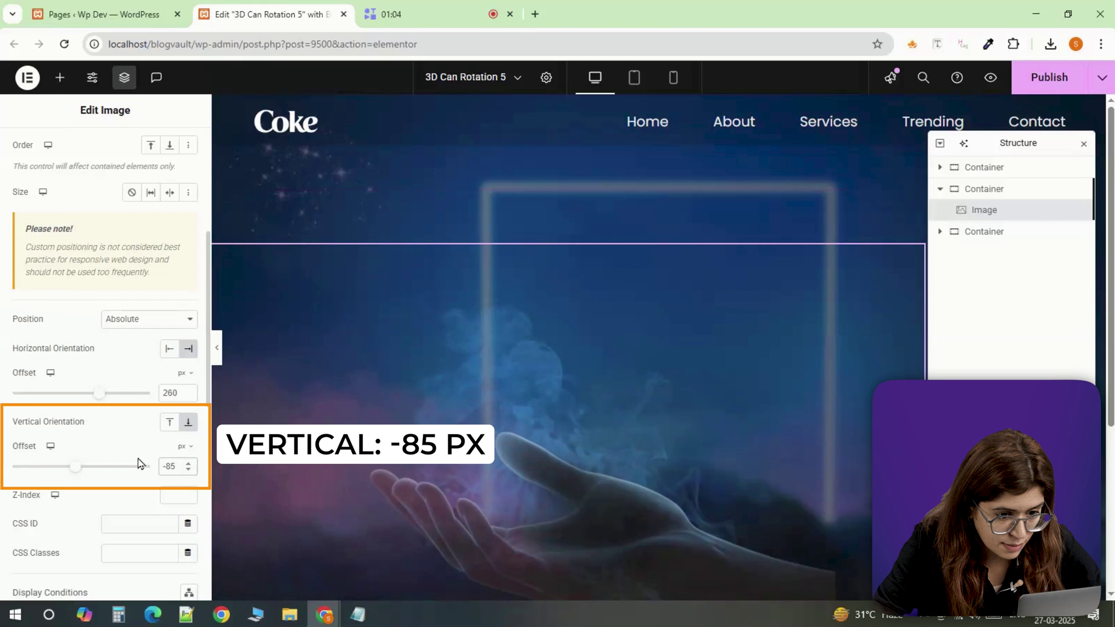
Give the hand image CSS class 'img' and rotate it 8°.
{"action": "scroll", "coordinate": [138, 463], "scroll_direction": "down", "scroll_amount": 1}
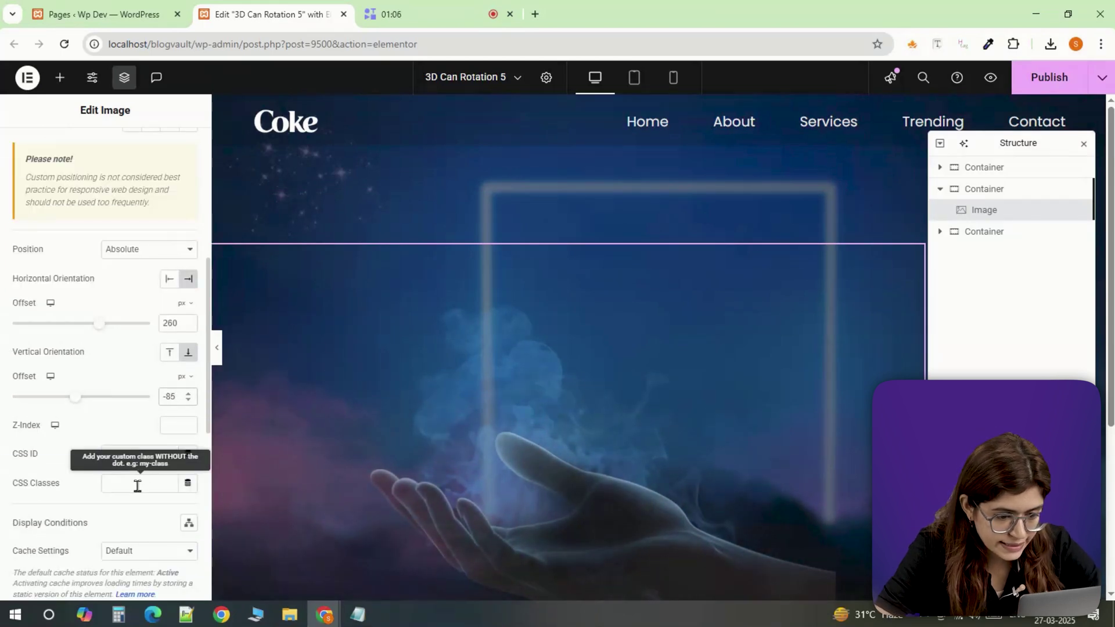
{"action": "type", "text": "img"}
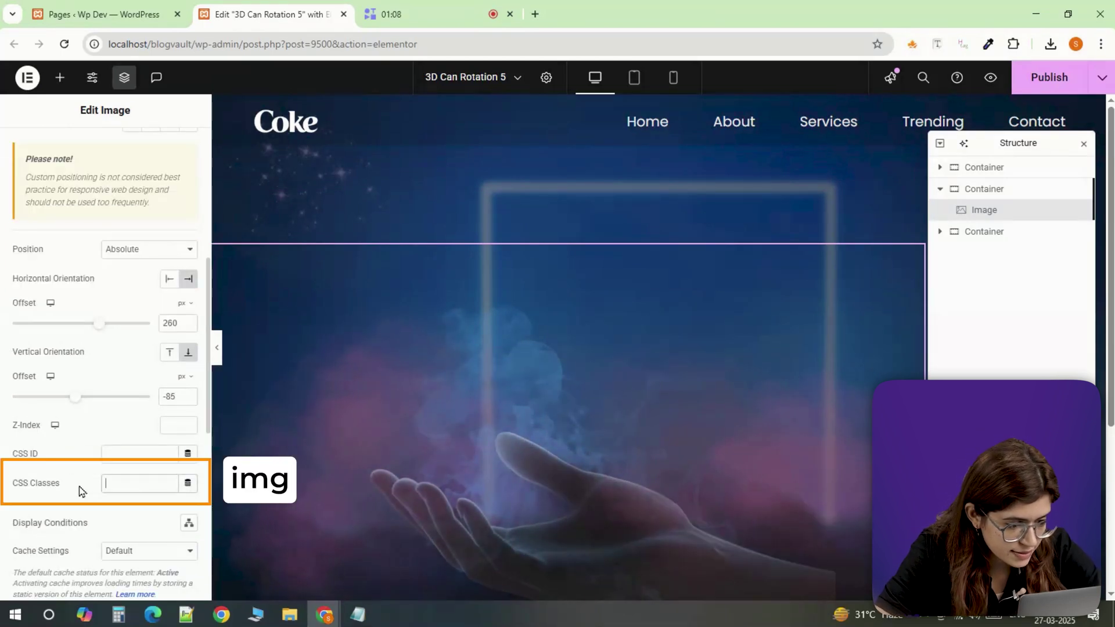
{"action": "scroll", "coordinate": [78, 491], "scroll_direction": "down", "scroll_amount": 3}
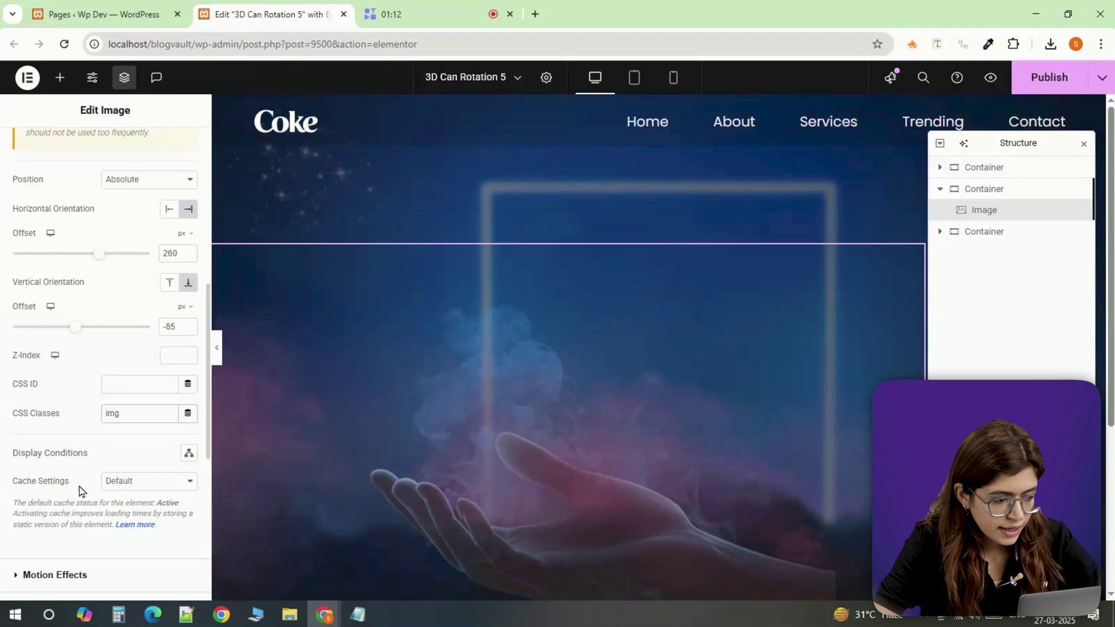
{"action": "left_click", "coordinate": [41, 470]}
{"action": "left_click", "coordinate": [187, 325]}
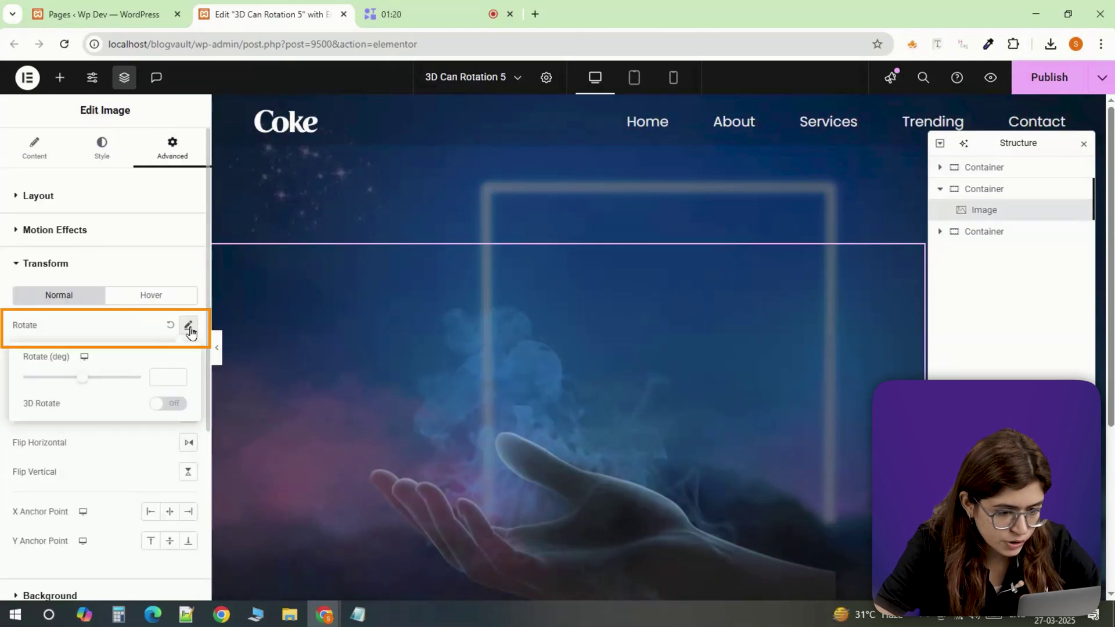
{"action": "type", "text": "8"}
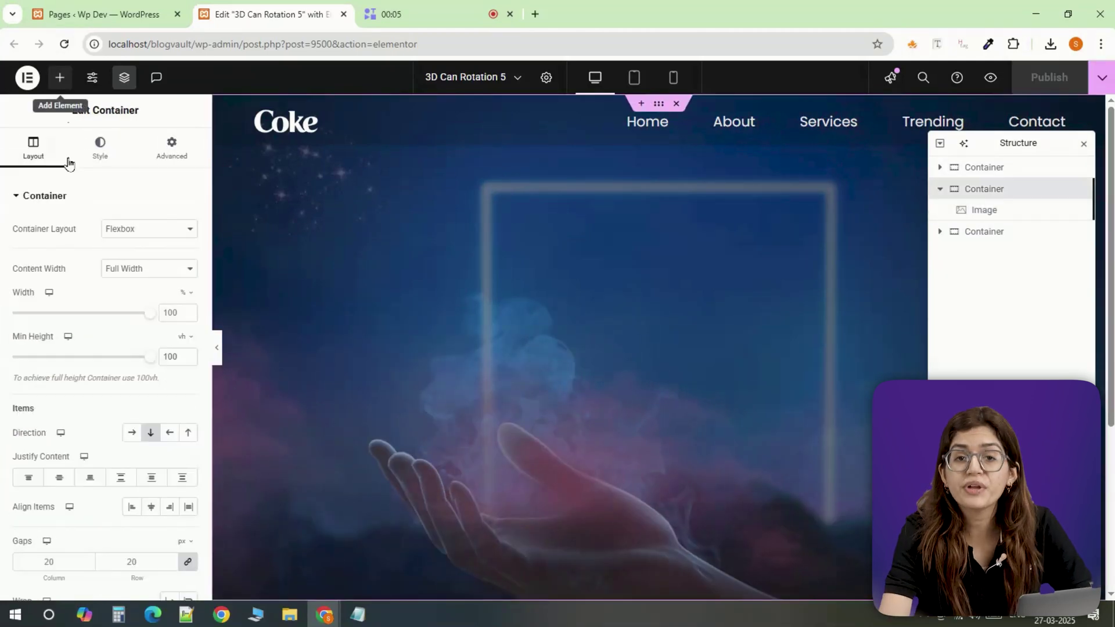
Add a new container after the hand image, 73% wide with centred items.
{"action": "left_click", "coordinate": [60, 77]}
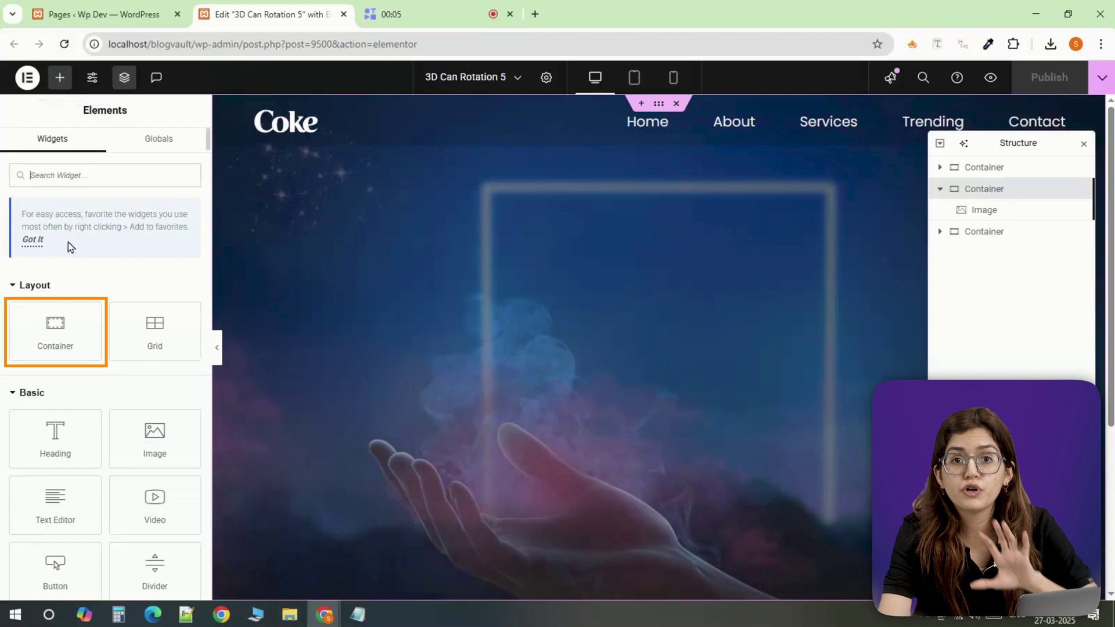
{"action": "left_click_drag", "start_coordinate": [56, 321], "coordinate": [639, 349]}
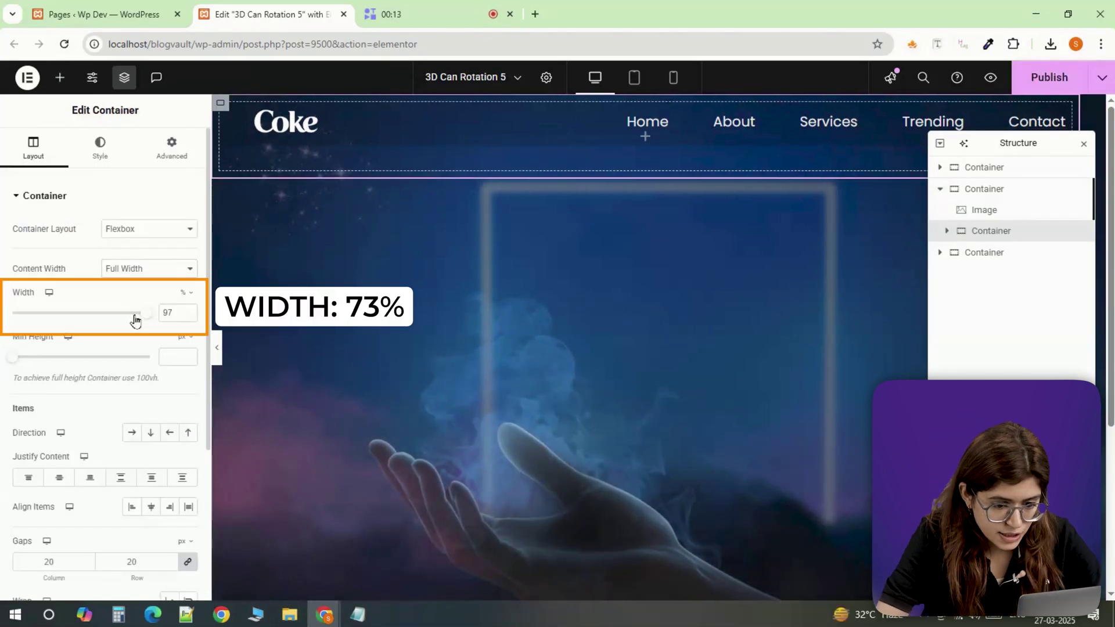
{"action": "left_click_drag", "start_coordinate": [131, 316], "coordinate": [112, 312]}
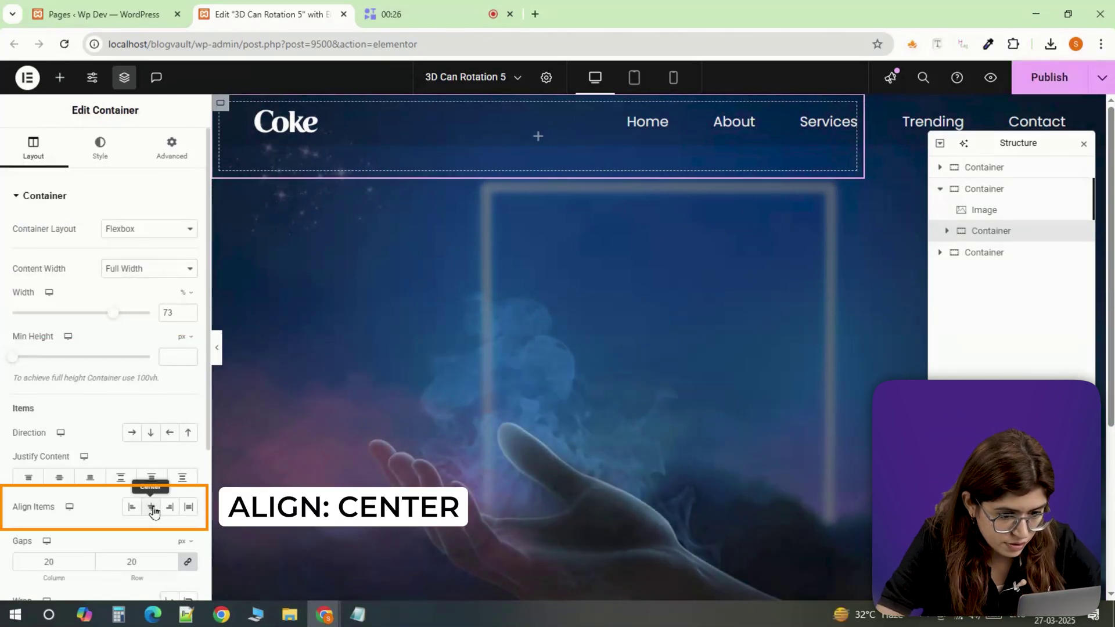
{"action": "left_click", "coordinate": [152, 508]}
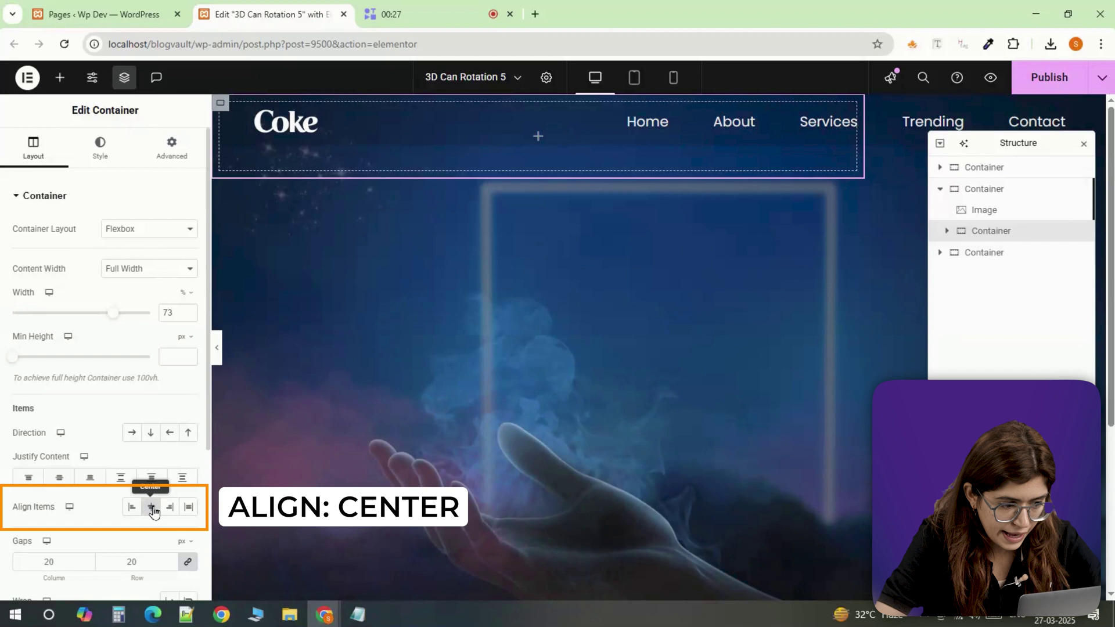
Set the new container's z-index to 10 and CSS class to 'can'.
{"action": "left_click", "coordinate": [172, 148]}
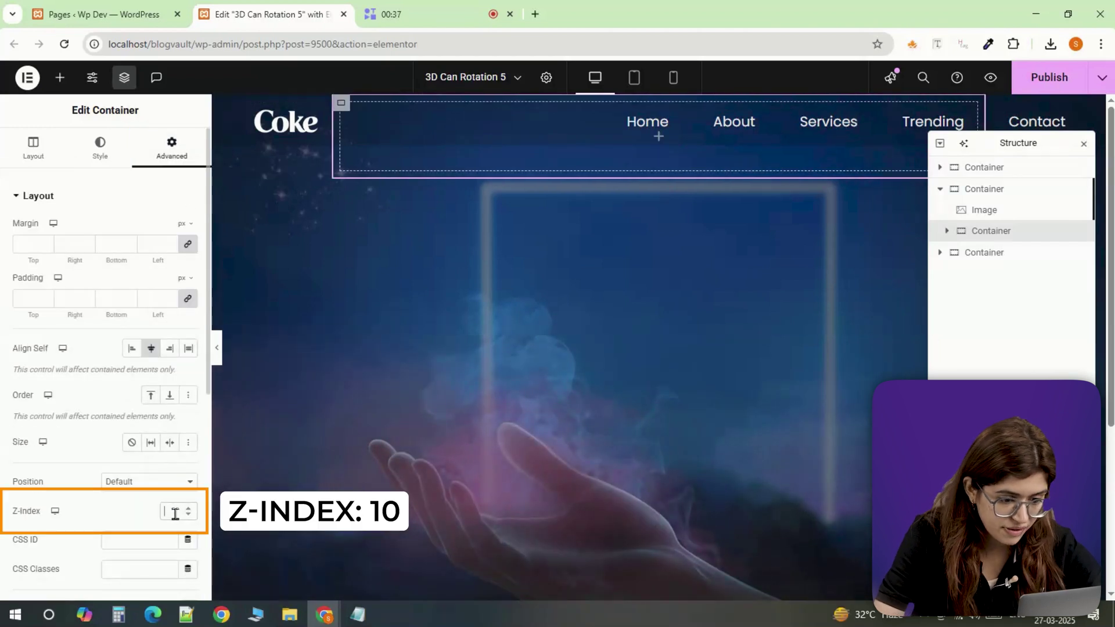
{"action": "type", "text": "10"}
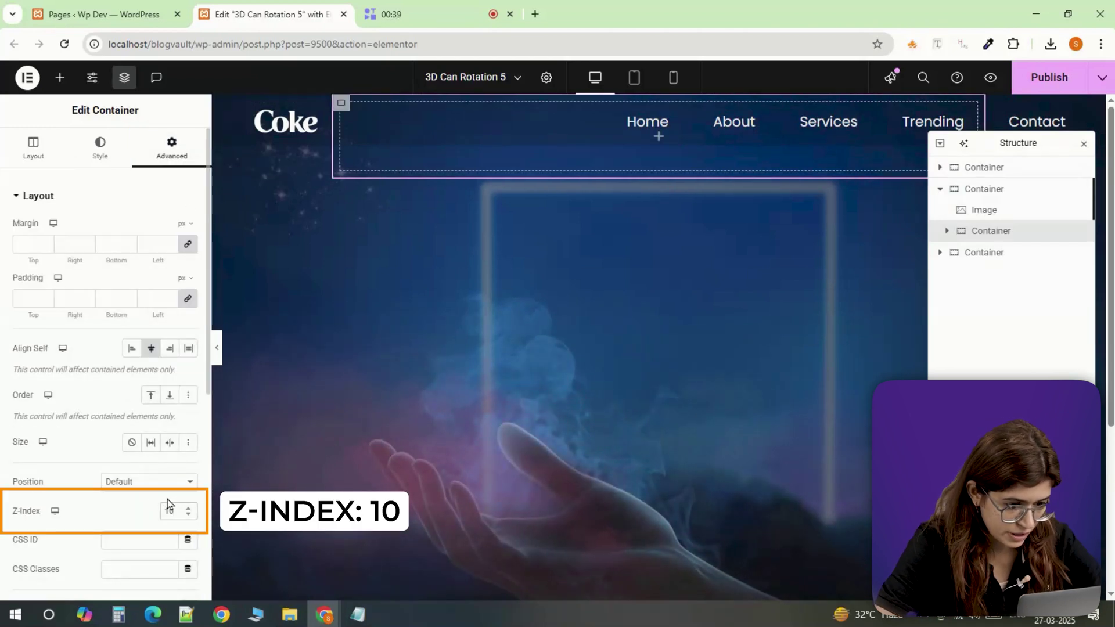
{"action": "scroll", "coordinate": [123, 517], "scroll_direction": "down", "scroll_amount": 1}
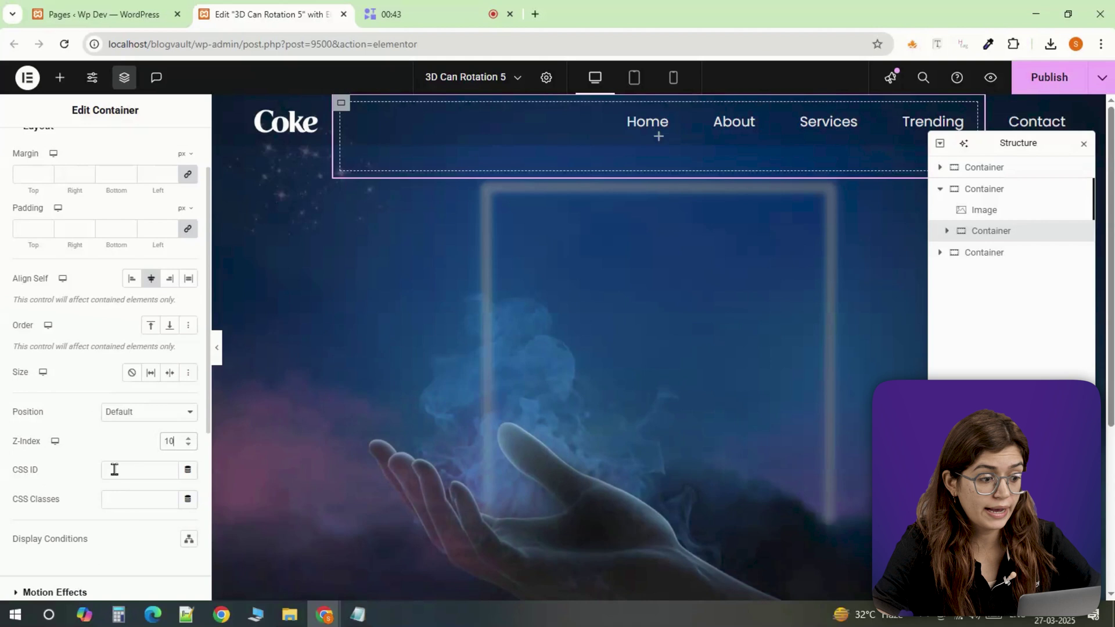
{"action": "left_click", "coordinate": [112, 498]}
{"action": "type", "text": "can"}
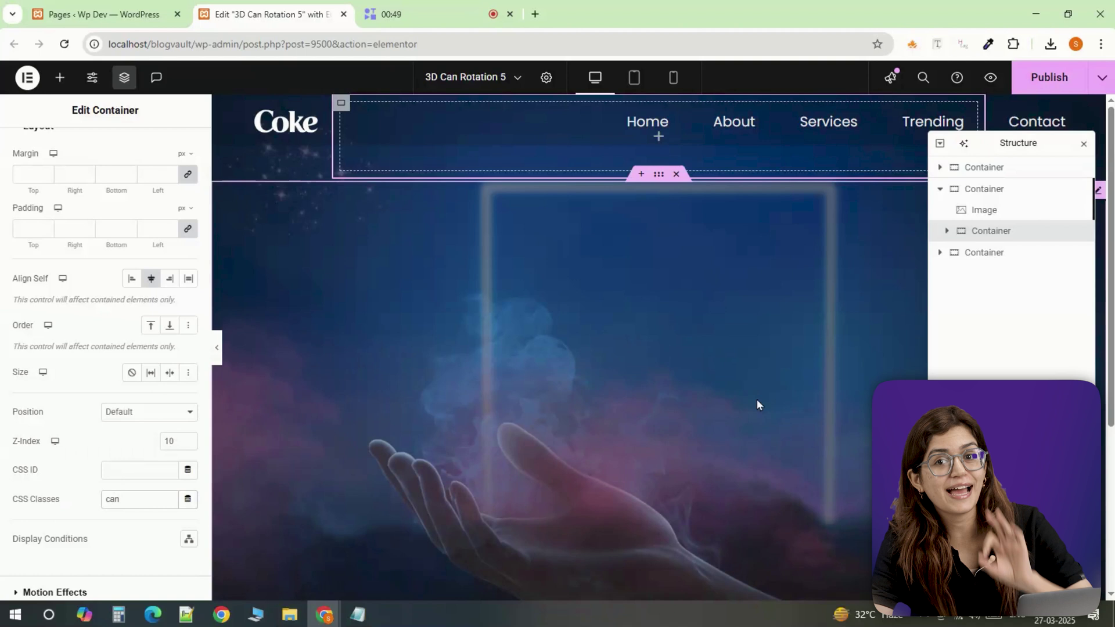
Nest a 20%-wide container inside the can container.
{"action": "left_click", "coordinate": [58, 82]}
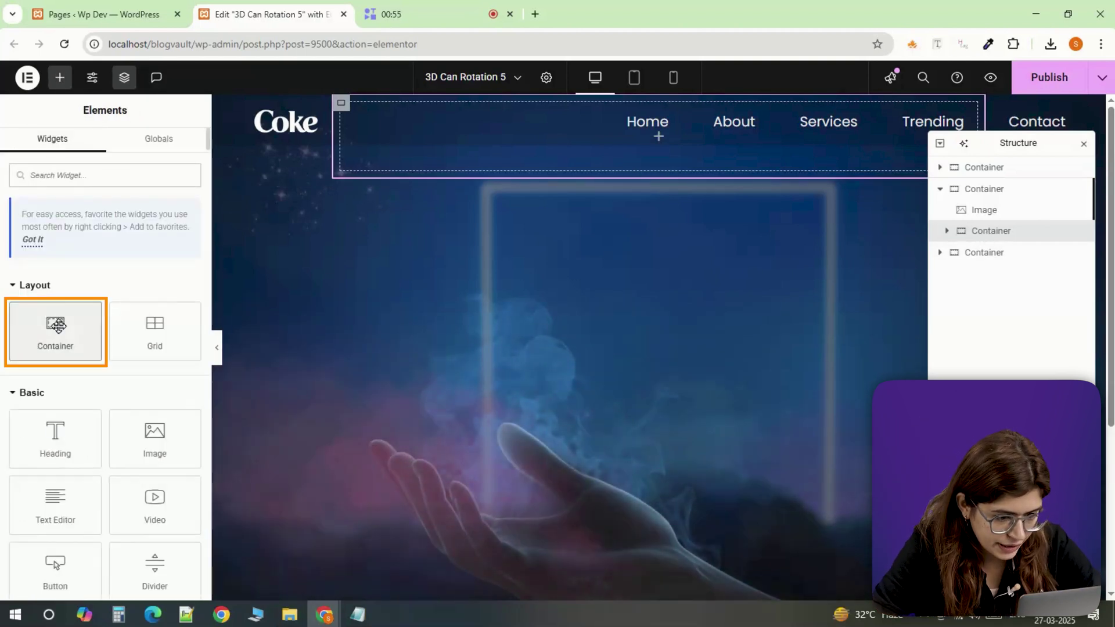
{"action": "left_click", "coordinate": [58, 328]}
{"action": "type", "text": "20"}
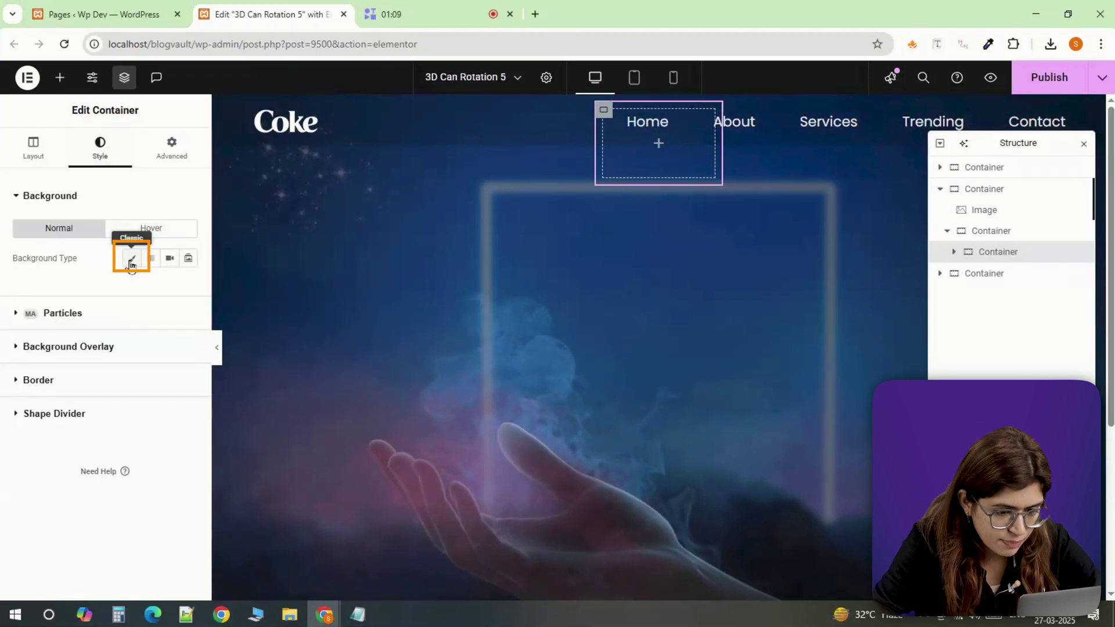
Give the nested container a water-droplet background image, centred and set to cover.
{"action": "left_click", "coordinate": [131, 257]}
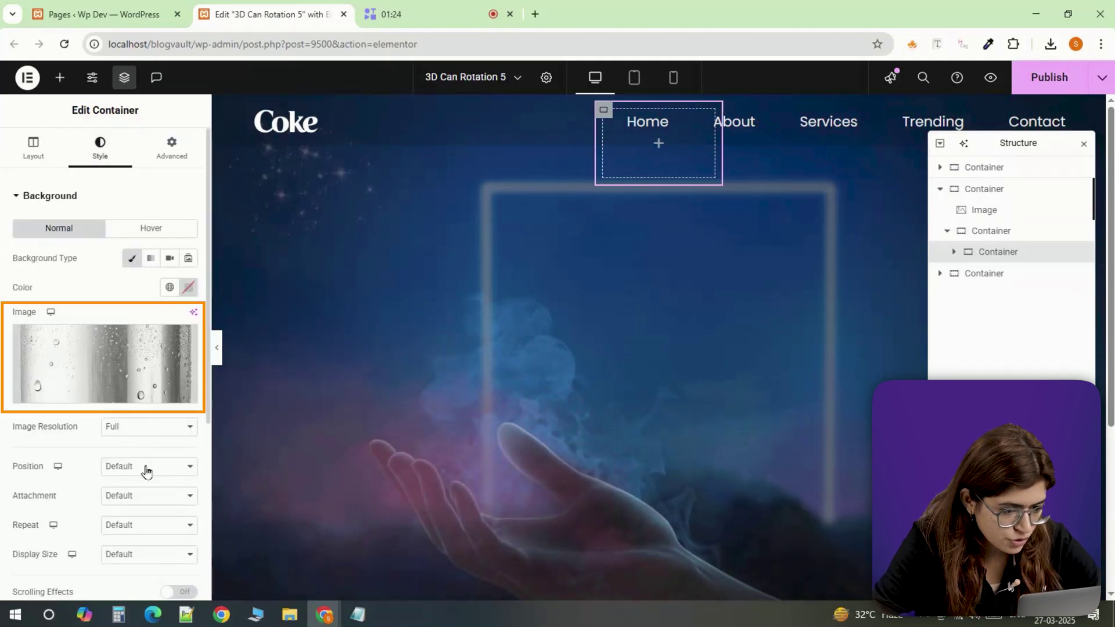
{"action": "left_click", "coordinate": [145, 468]}
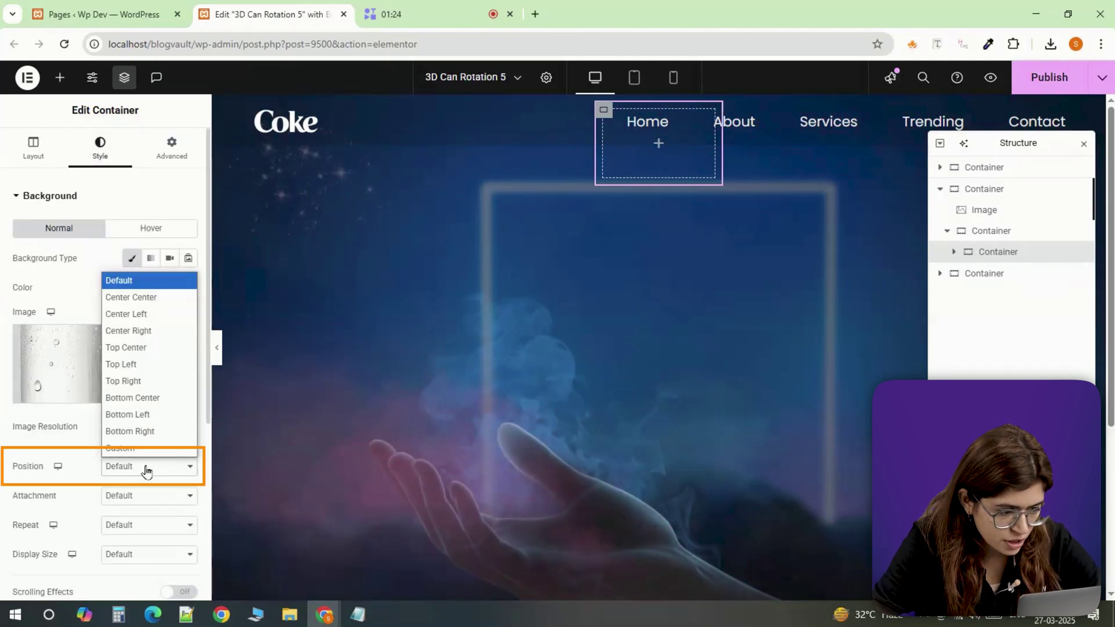
{"action": "left_click", "coordinate": [149, 298]}
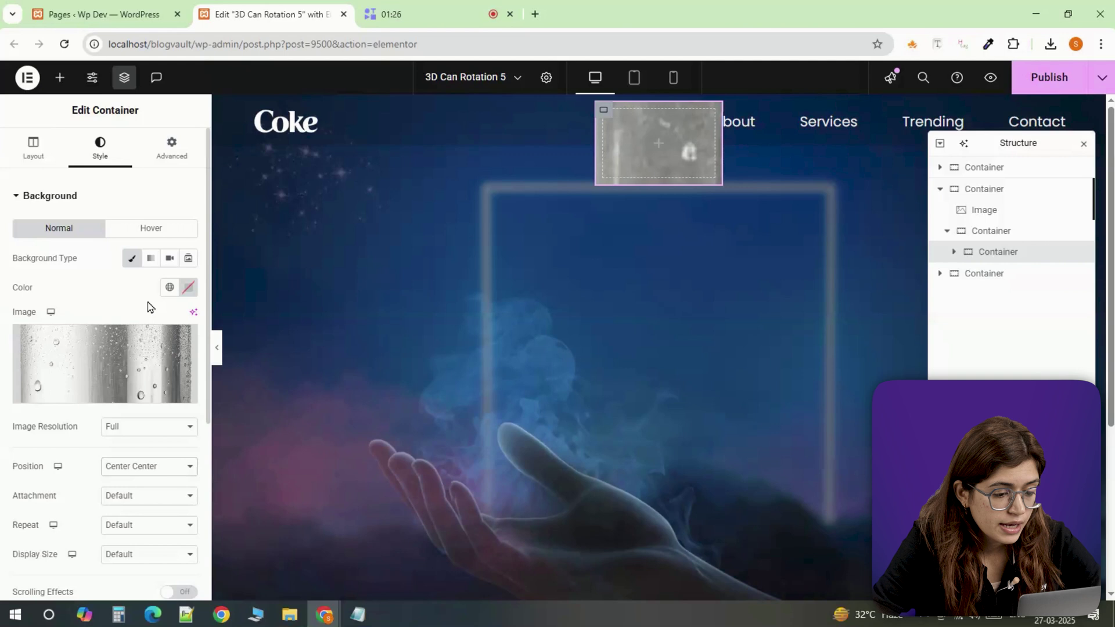
{"action": "left_click", "coordinate": [148, 554]}
{"action": "left_click", "coordinate": [145, 504]}
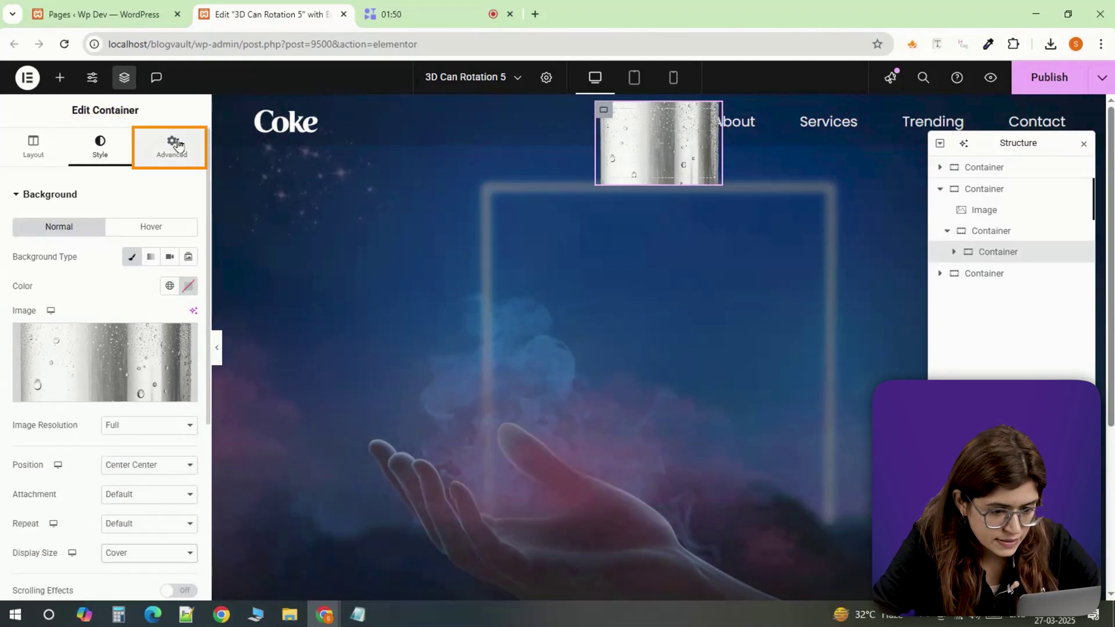
Make the can container absolute with horizontal offset 42% and vertical offset 185 px.
{"action": "left_click", "coordinate": [171, 148]}
{"action": "scroll", "coordinate": [155, 371], "scroll_direction": "down", "scroll_amount": 1}
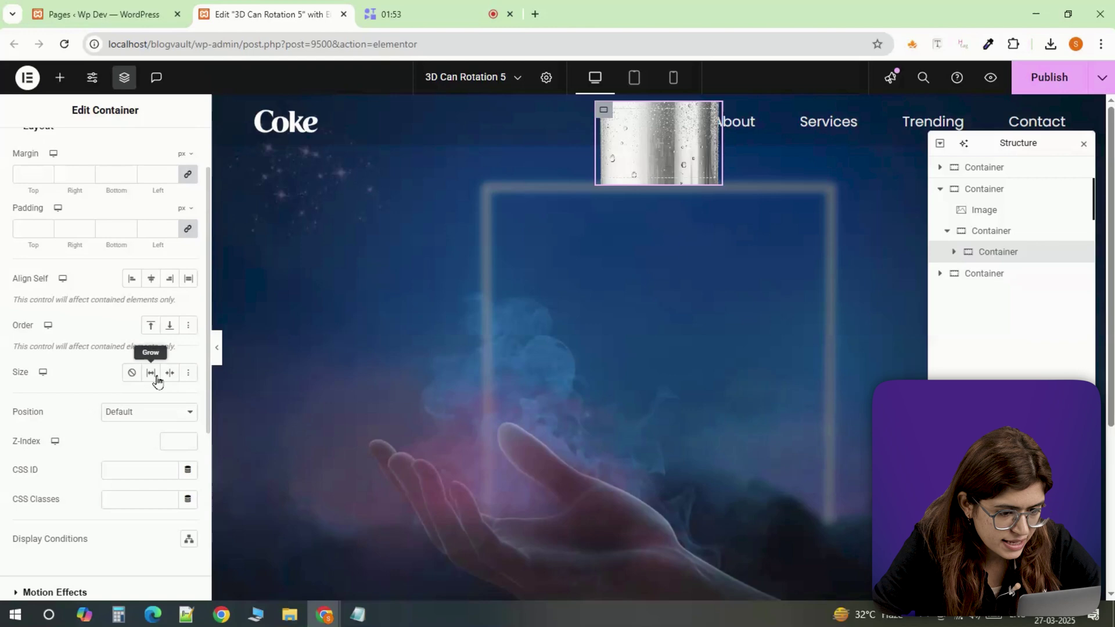
{"action": "left_click", "coordinate": [148, 412]}
{"action": "left_click", "coordinate": [139, 446]}
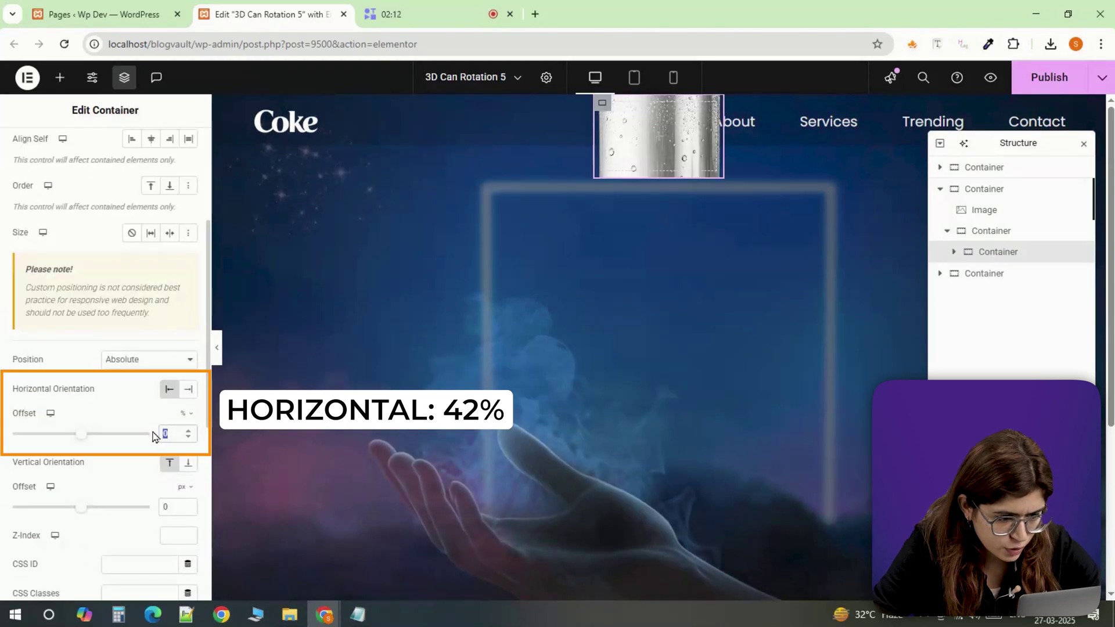
{"action": "type", "text": "42"}
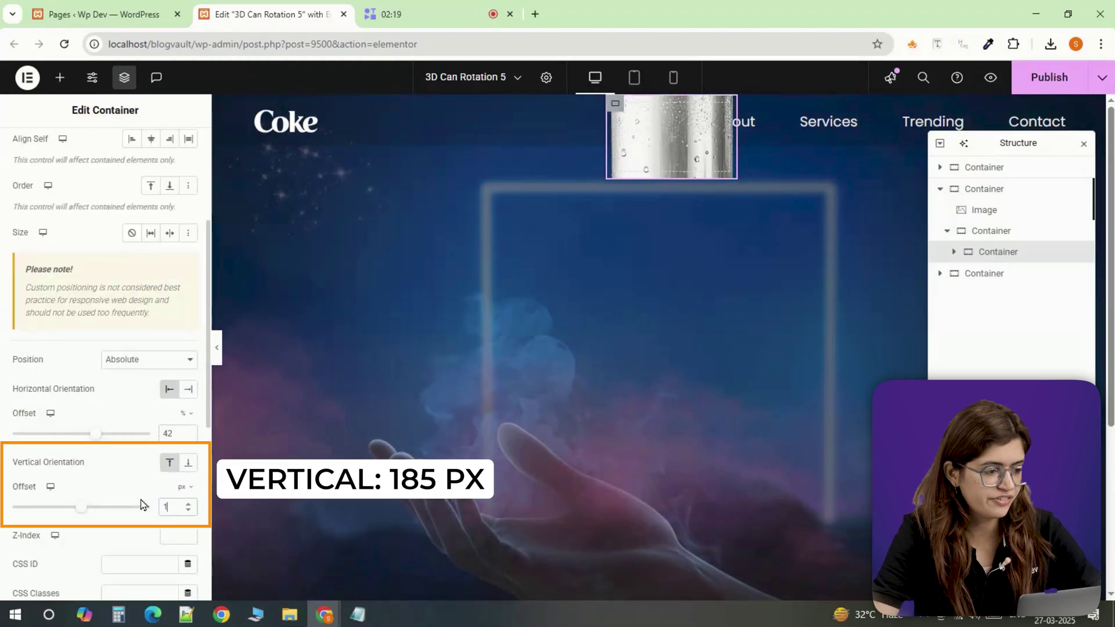
{"action": "type", "text": "185"}
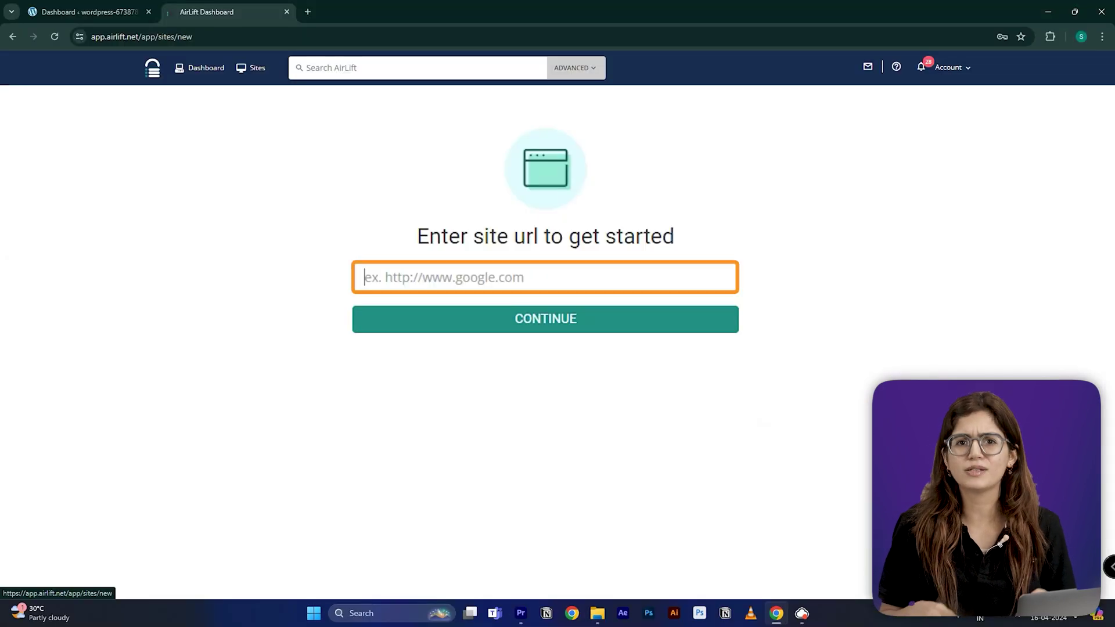
Paste the WordPress site URL into AirLift and submit it for a performance report.
{"action": "type", "text": "https://wordpress-673878-4448699.cloudwaysapps.com/"}
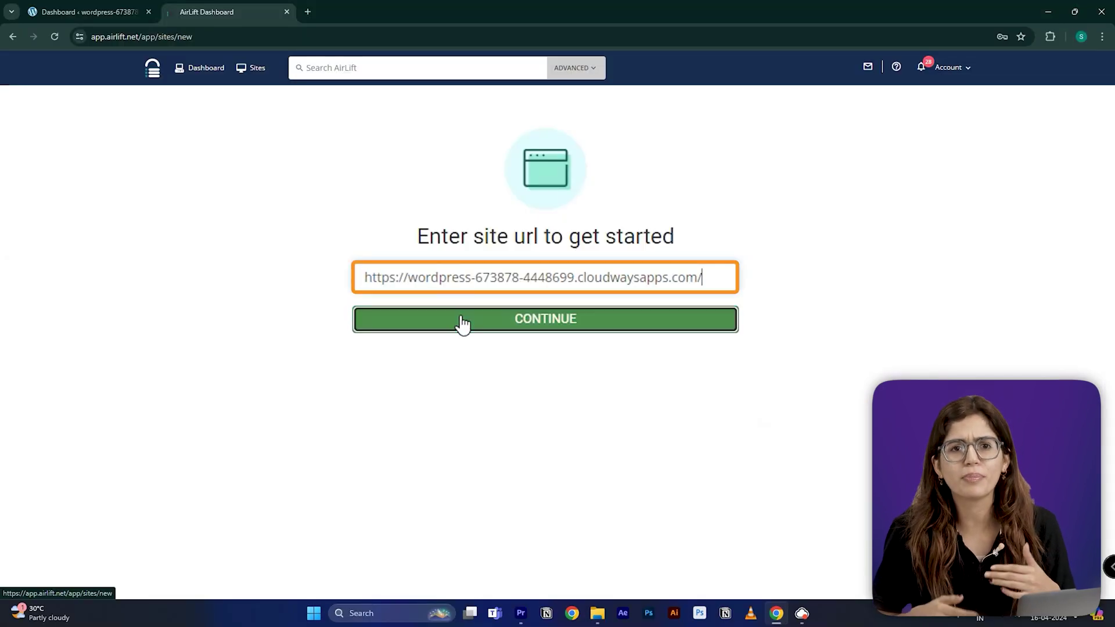
{"action": "left_click", "coordinate": [463, 323]}
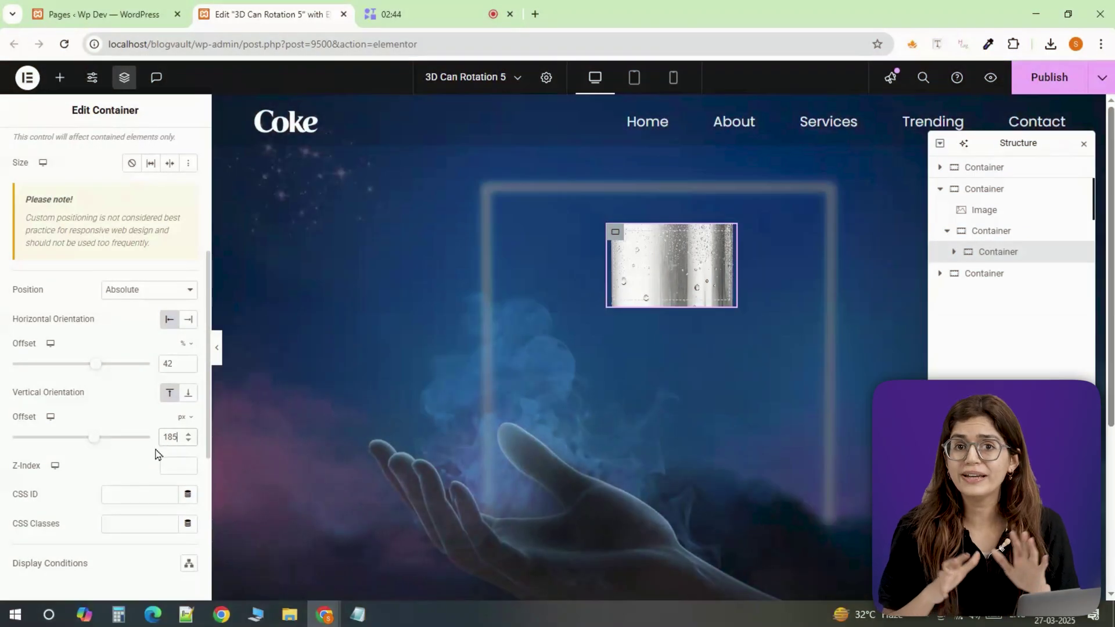
Paste custom CSS setting aspect-ratio 2/4 and a can-mockup-1.png mask on the can container.
{"action": "scroll", "coordinate": [116, 477], "scroll_direction": "down", "scroll_amount": 5}
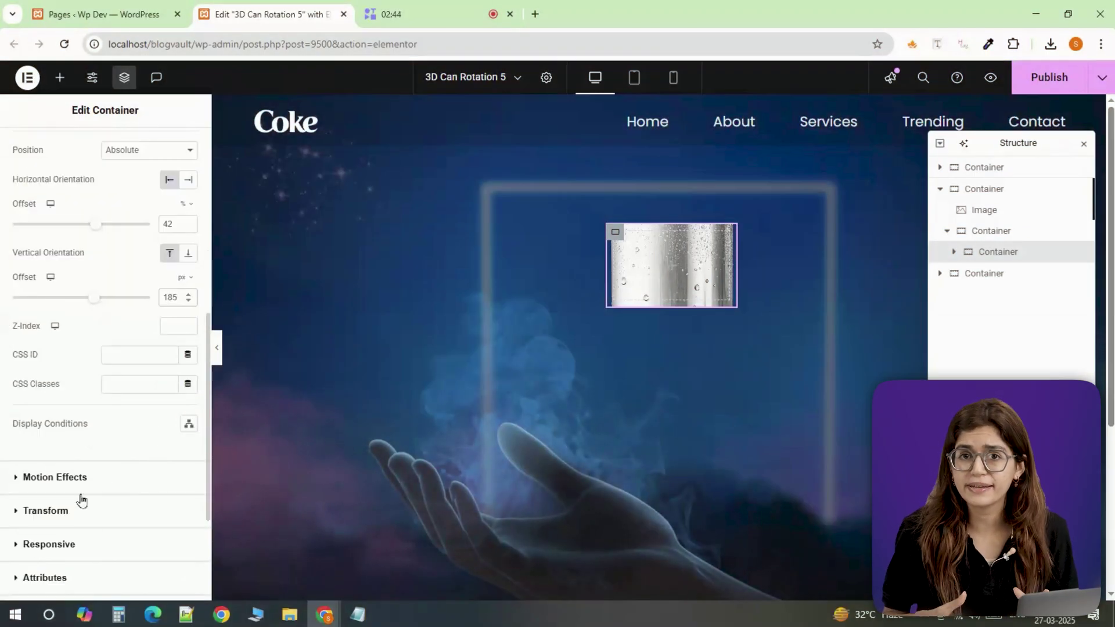
{"action": "left_click", "coordinate": [57, 541]}
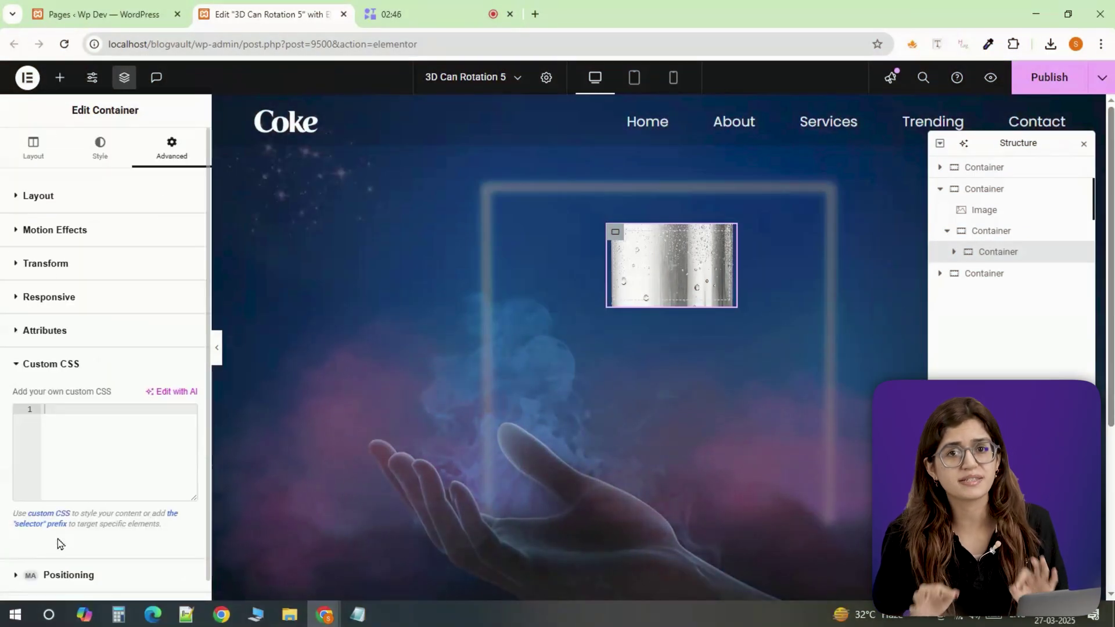
{"action": "right_click", "coordinate": [57, 415]}
{"action": "left_click", "coordinate": [88, 262]}
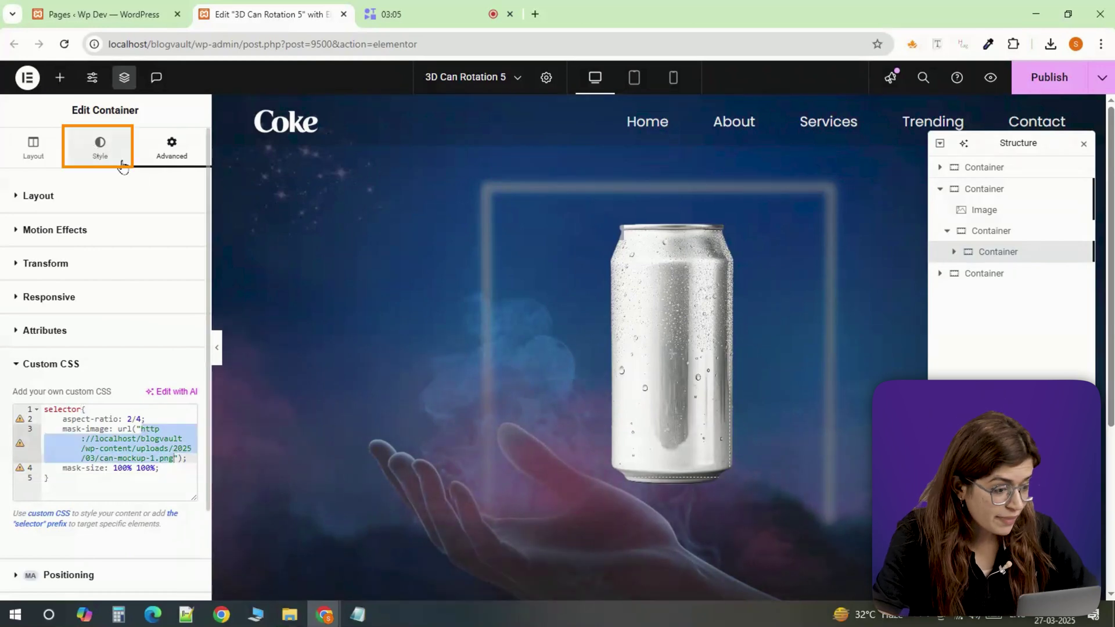
Add a classic background overlay with the anime Coke label image in Multiply blend mode.
{"action": "left_click", "coordinate": [100, 148]}
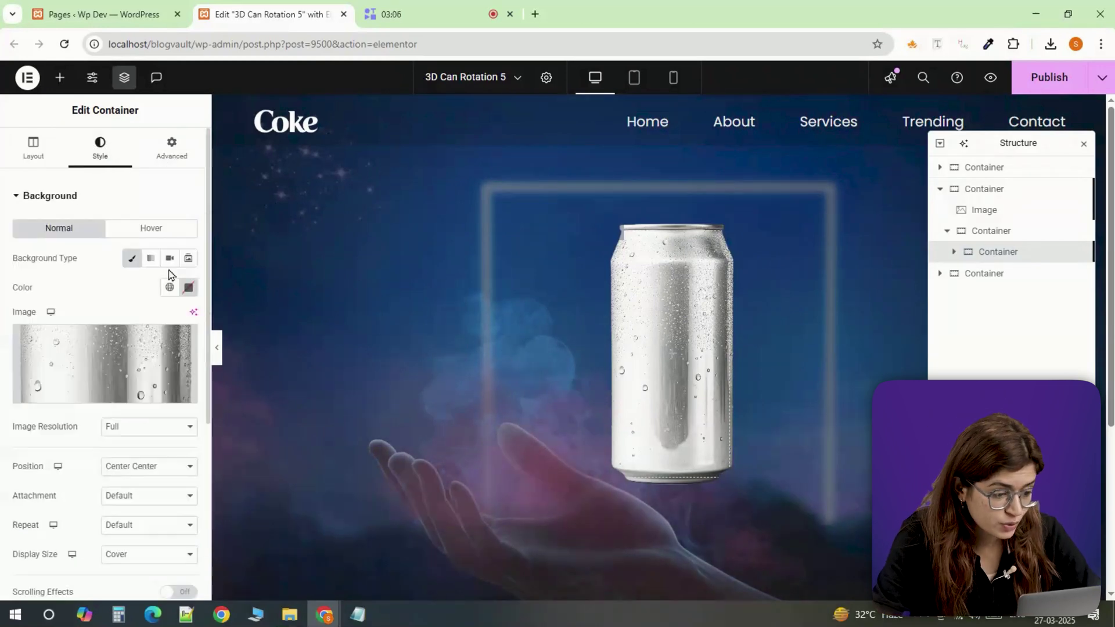
{"action": "scroll", "coordinate": [99, 377], "scroll_direction": "down", "scroll_amount": 5}
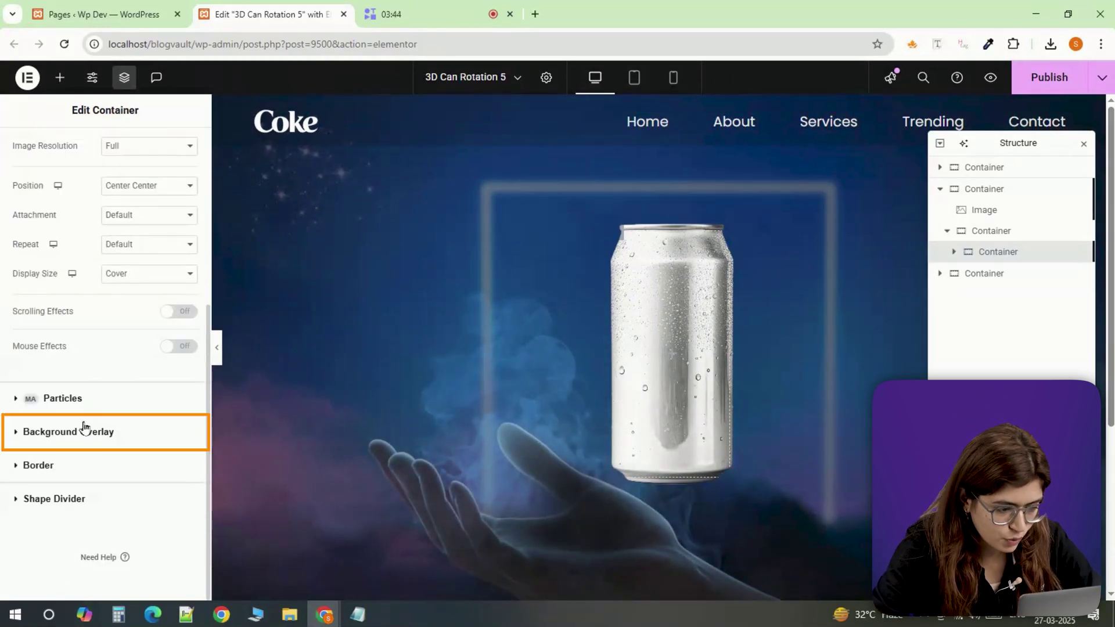
{"action": "left_click", "coordinate": [83, 431]}
{"action": "left_click", "coordinate": [167, 325]}
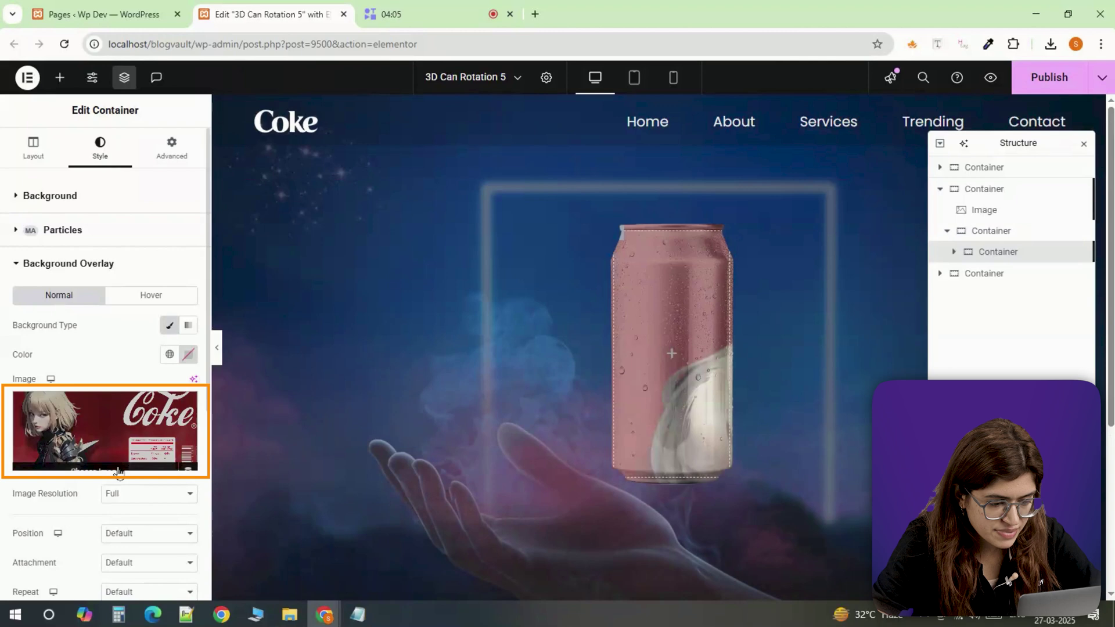
{"action": "scroll", "coordinate": [119, 471], "scroll_direction": "down", "scroll_amount": 3}
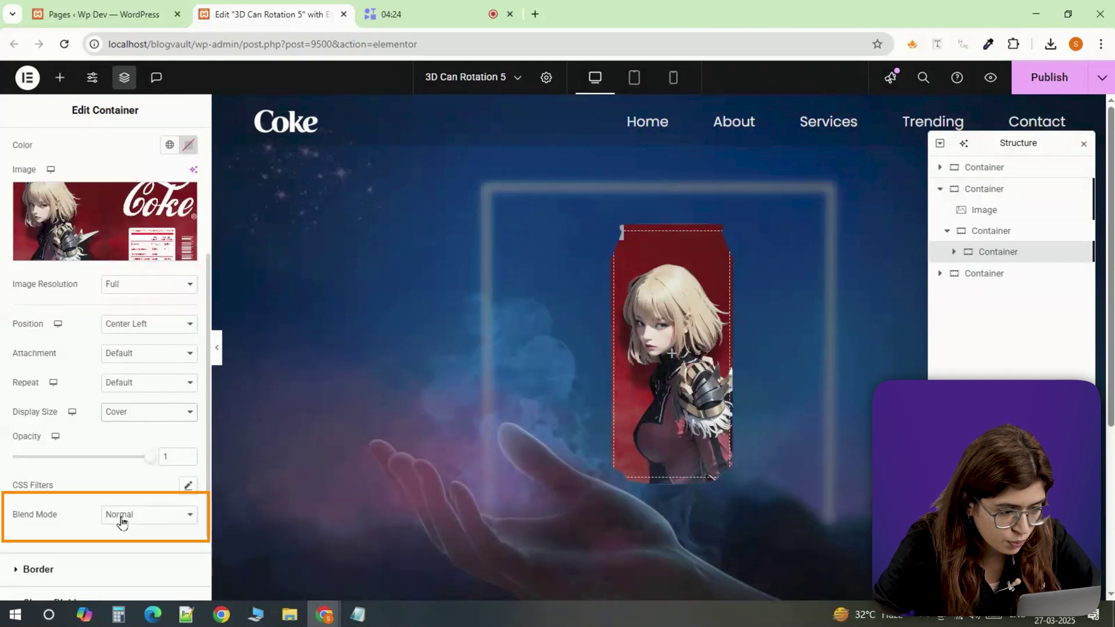
{"action": "left_click", "coordinate": [121, 515]}
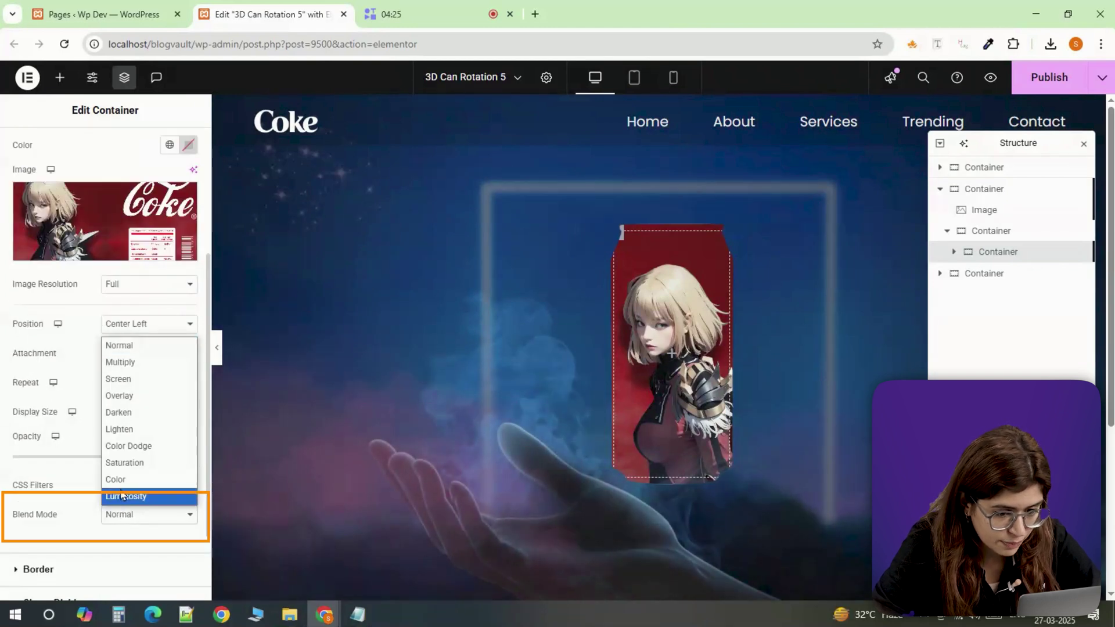
{"action": "left_click", "coordinate": [119, 362]}
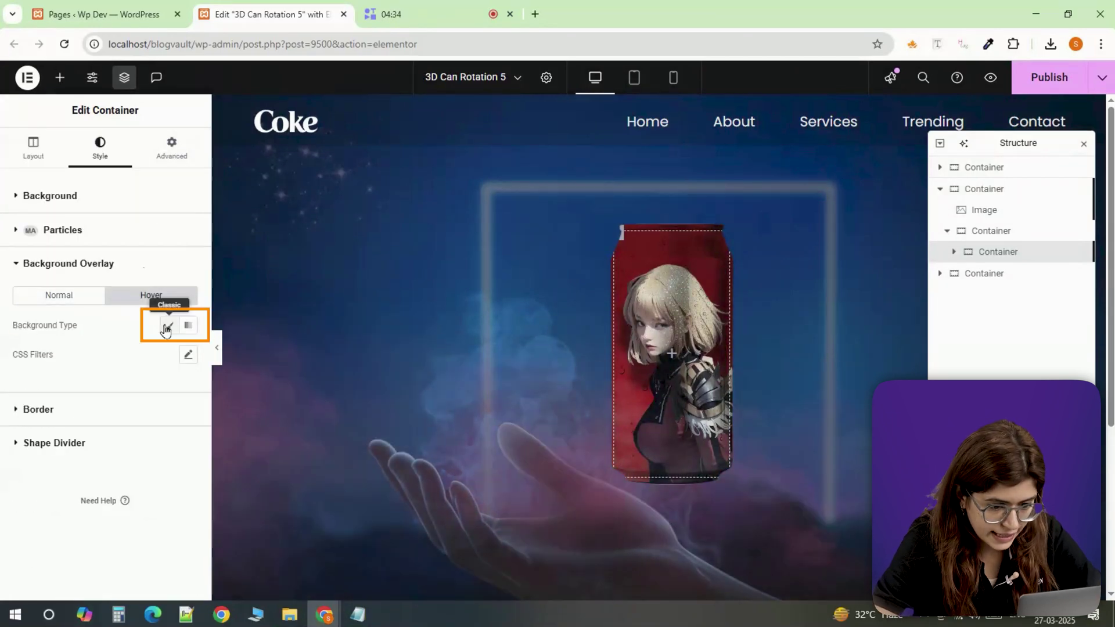
Add a classic hover overlay image positioned Center Right.
{"action": "left_click", "coordinate": [169, 326]}
{"action": "scroll", "coordinate": [141, 437], "scroll_direction": "down", "scroll_amount": 1}
{"action": "left_click", "coordinate": [141, 463]}
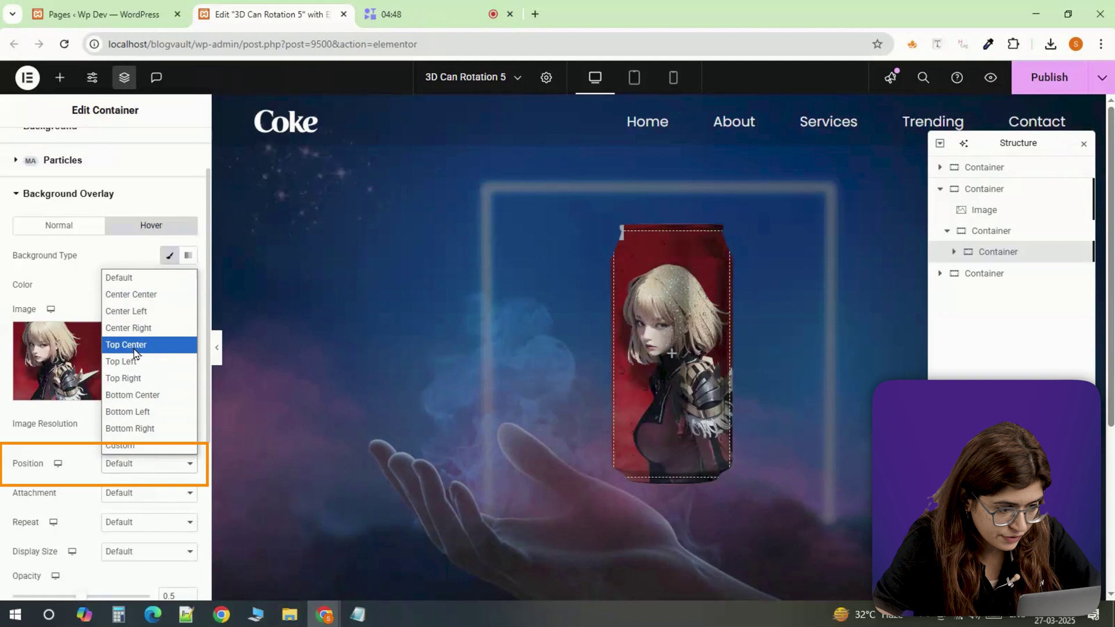
{"action": "key", "text": "Escape"}
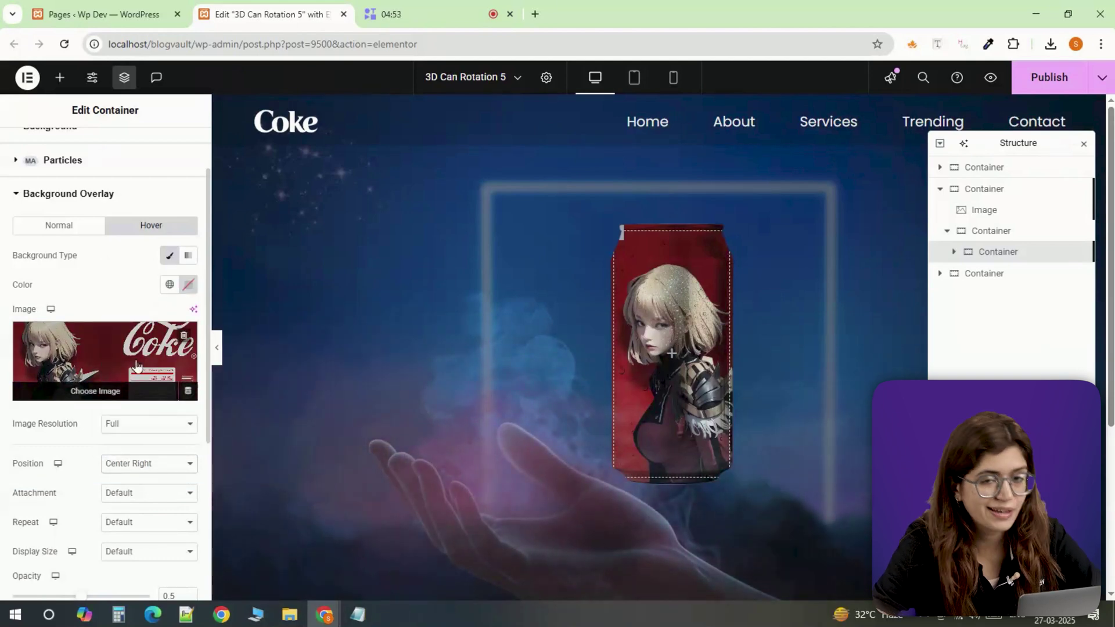
Give the can a hover transform with a negative vertical offset and 1.1 scale.
{"action": "left_click", "coordinate": [158, 153]}
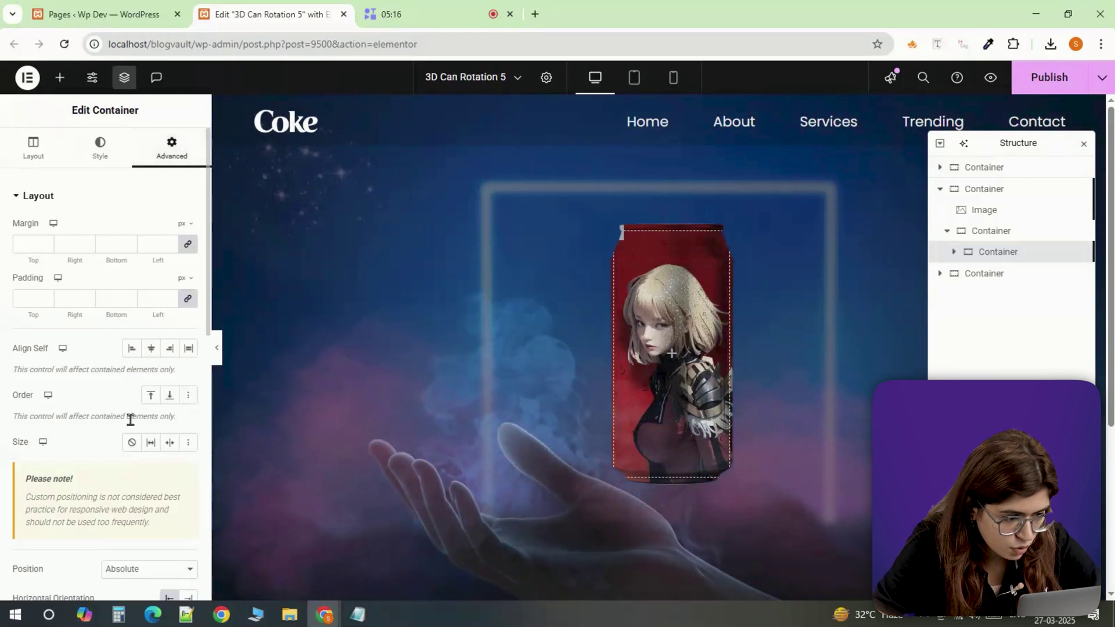
{"action": "scroll", "coordinate": [130, 421], "scroll_direction": "down", "scroll_amount": 8}
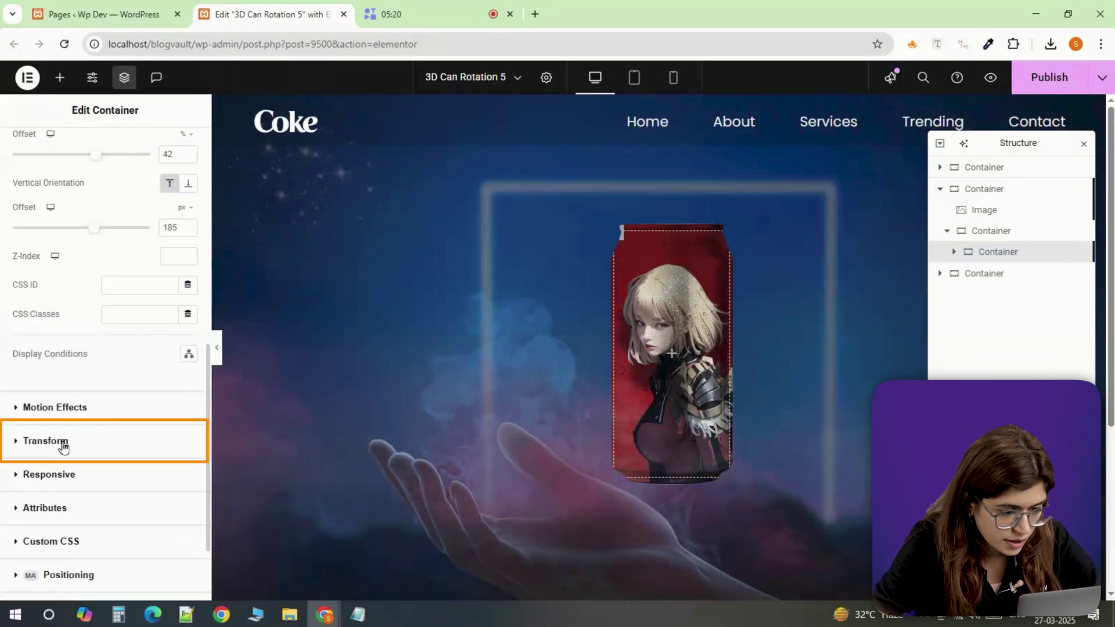
{"action": "left_click", "coordinate": [62, 442]}
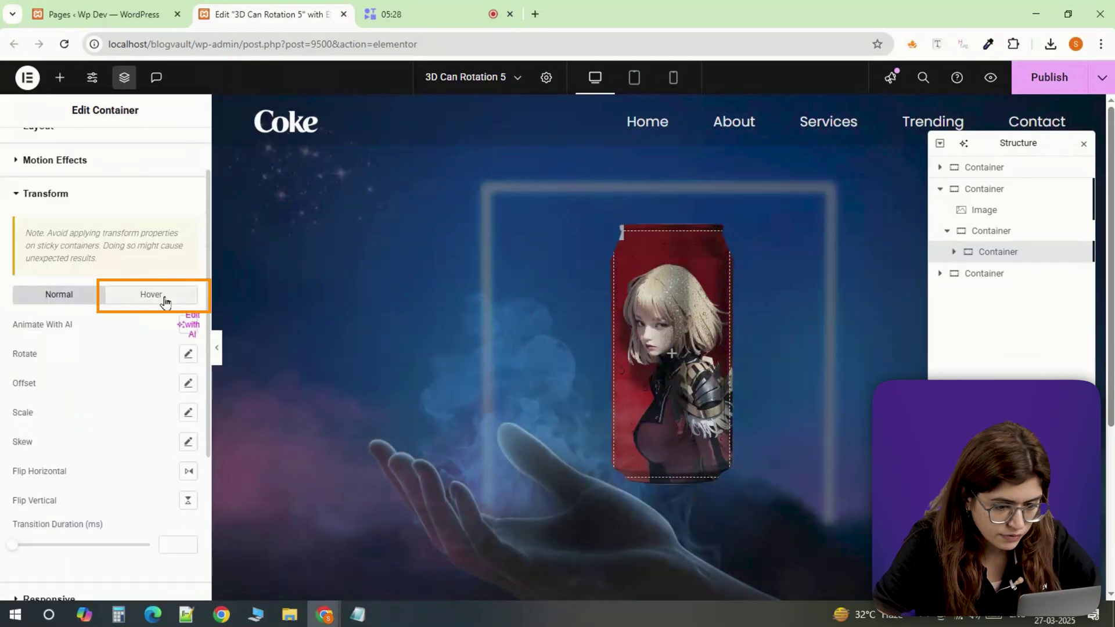
{"action": "left_click", "coordinate": [164, 299]}
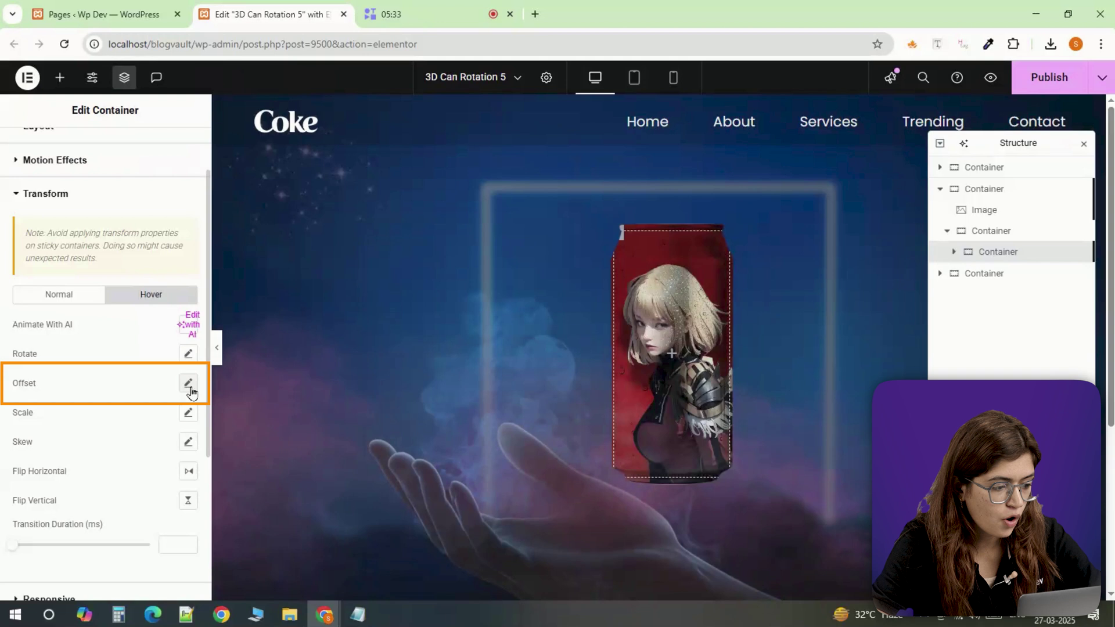
{"action": "left_click", "coordinate": [187, 384]}
{"action": "left_click", "coordinate": [165, 479]}
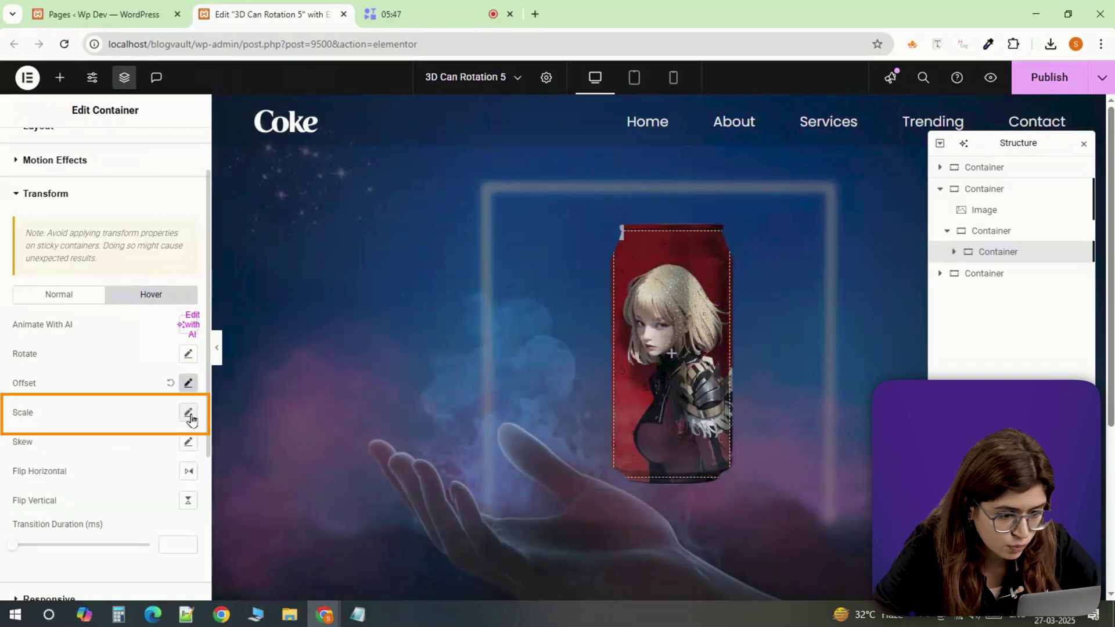
{"action": "left_click", "coordinate": [187, 412]}
{"action": "left_click", "coordinate": [161, 489]}
{"action": "type", "text": "1.1"}
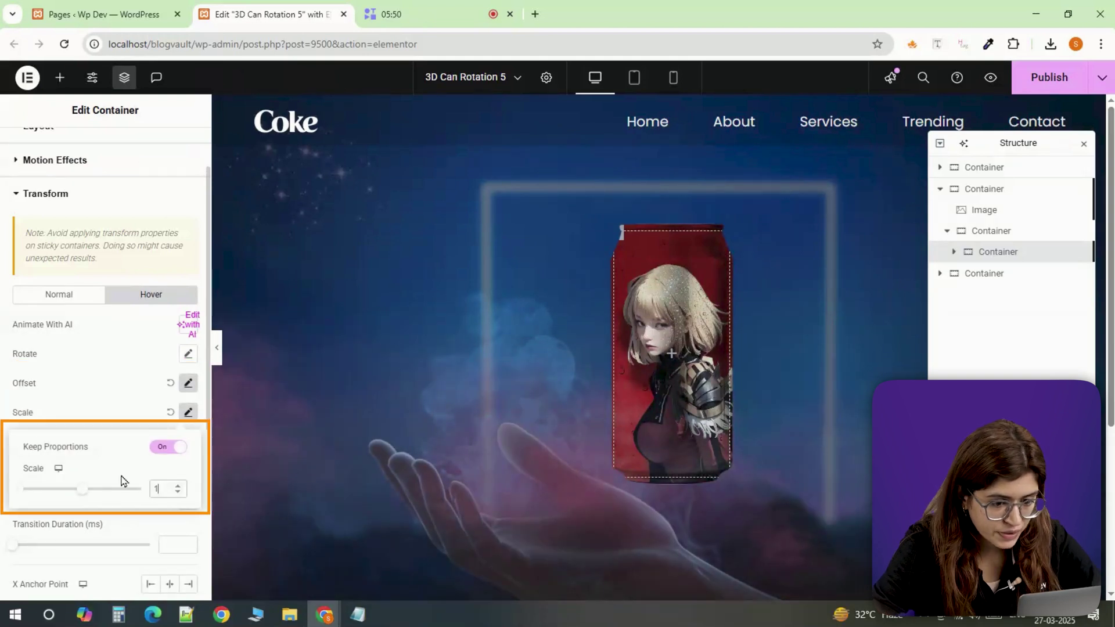
{"action": "left_click", "coordinate": [186, 423]}
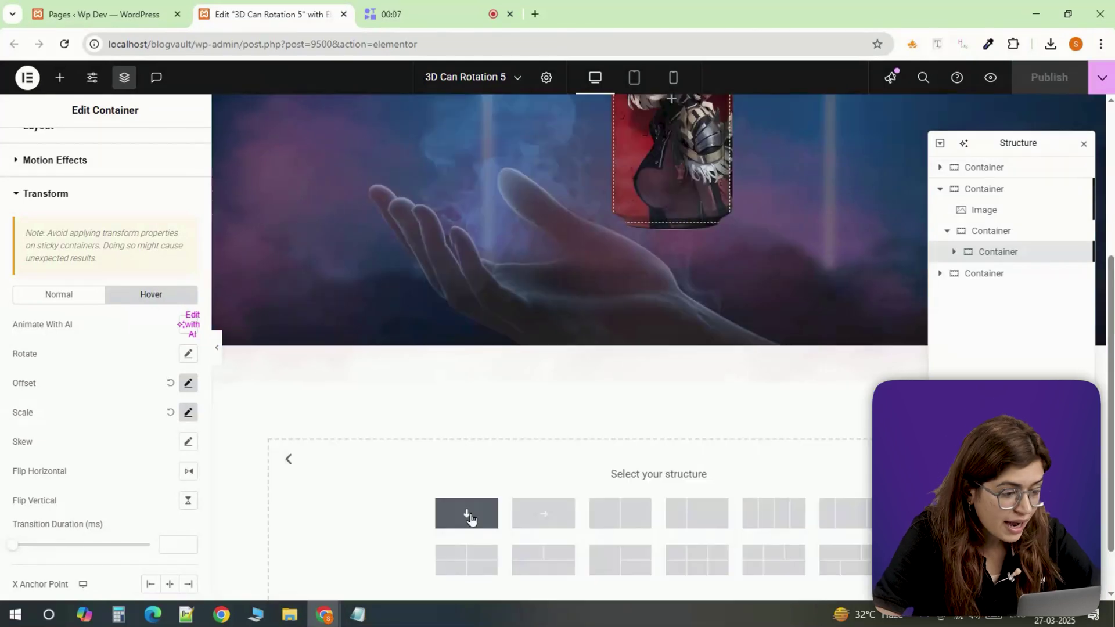
Add a single-column container below the hero with zero padding.
{"action": "left_click", "coordinate": [468, 517]}
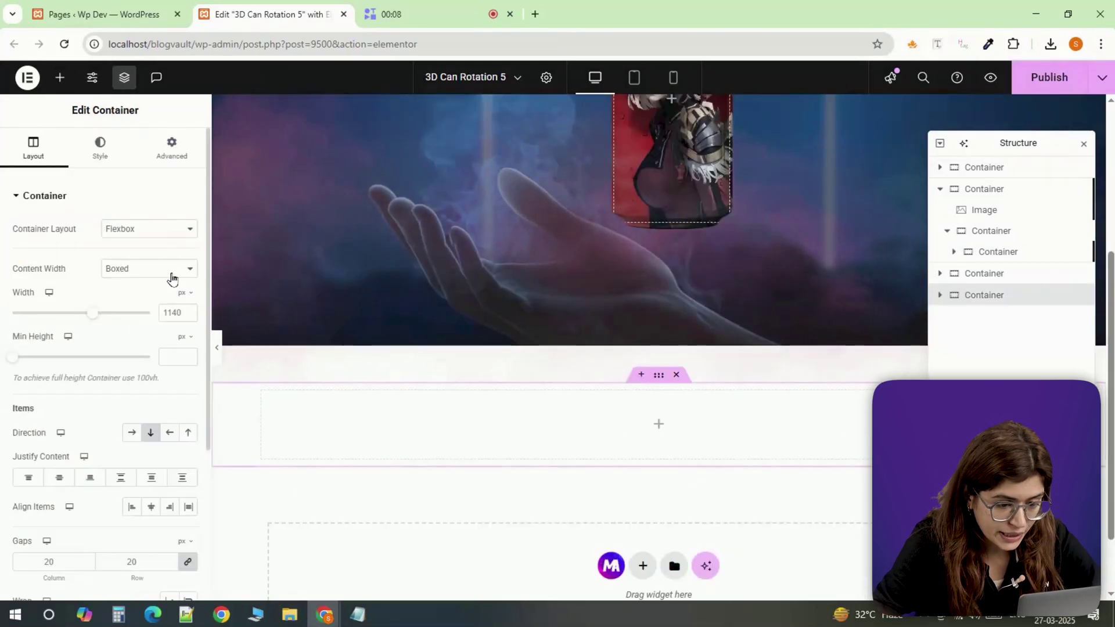
{"action": "left_click", "coordinate": [173, 152]}
{"action": "left_click", "coordinate": [186, 297]}
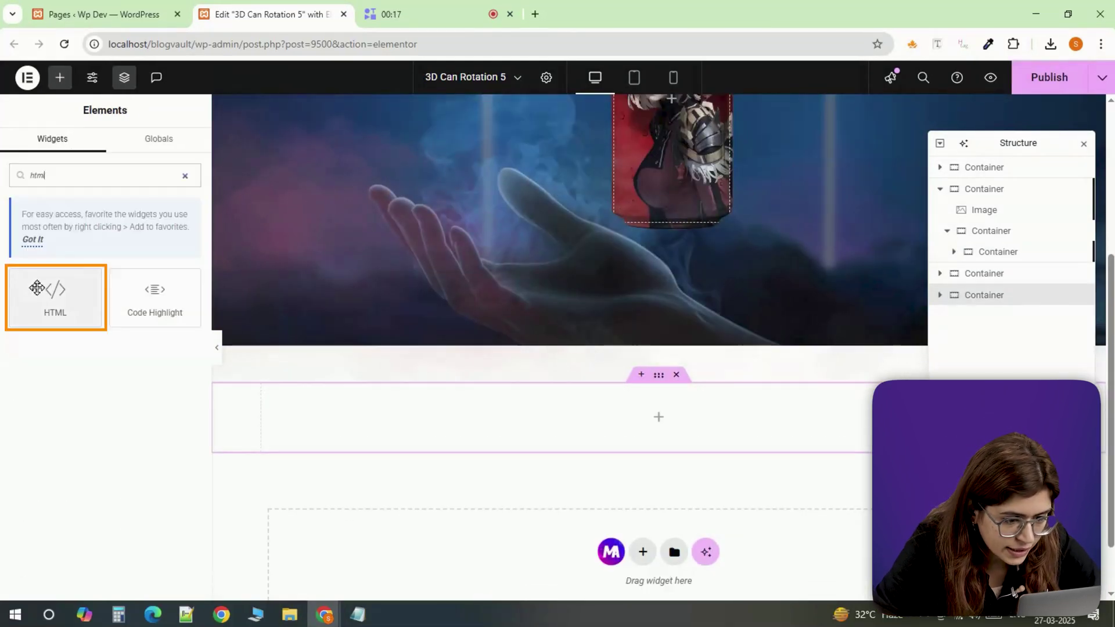
Add an HTML widget containing the script that toggles 'move-up' on .img when hovering .can.
{"action": "left_click", "coordinate": [37, 288]}
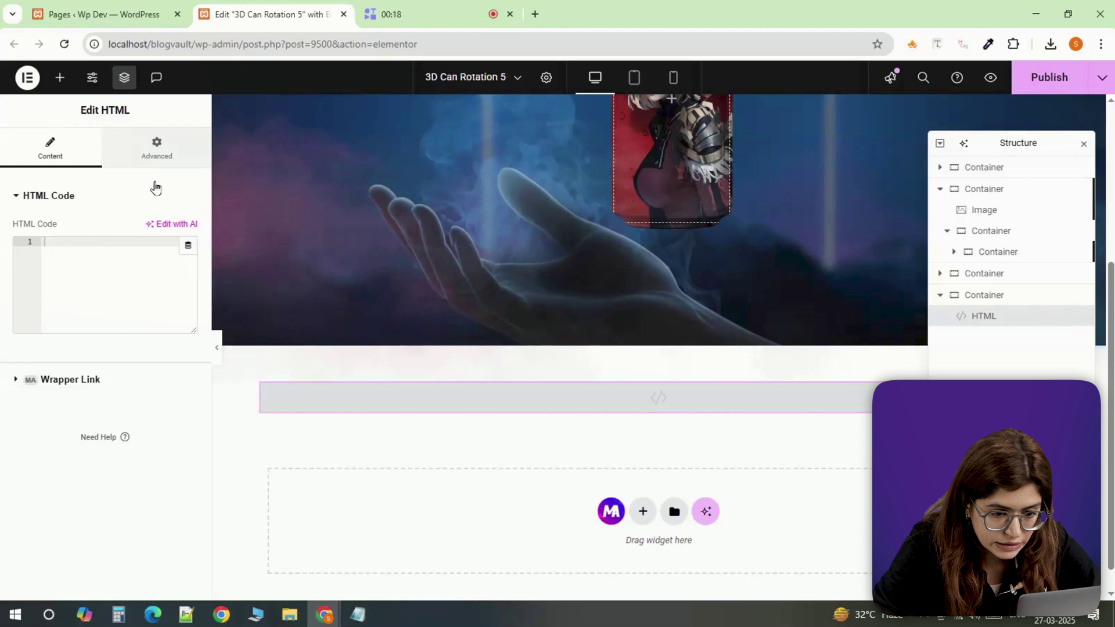
{"action": "left_click", "coordinate": [157, 150]}
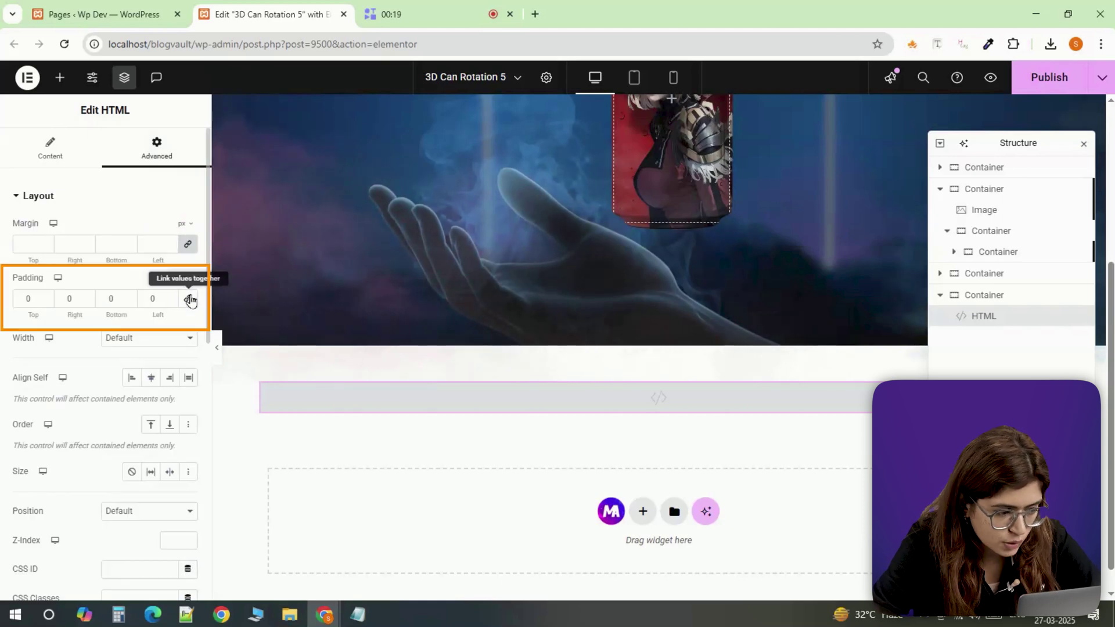
{"action": "left_click", "coordinate": [55, 148]}
{"action": "right_click", "coordinate": [93, 272]}
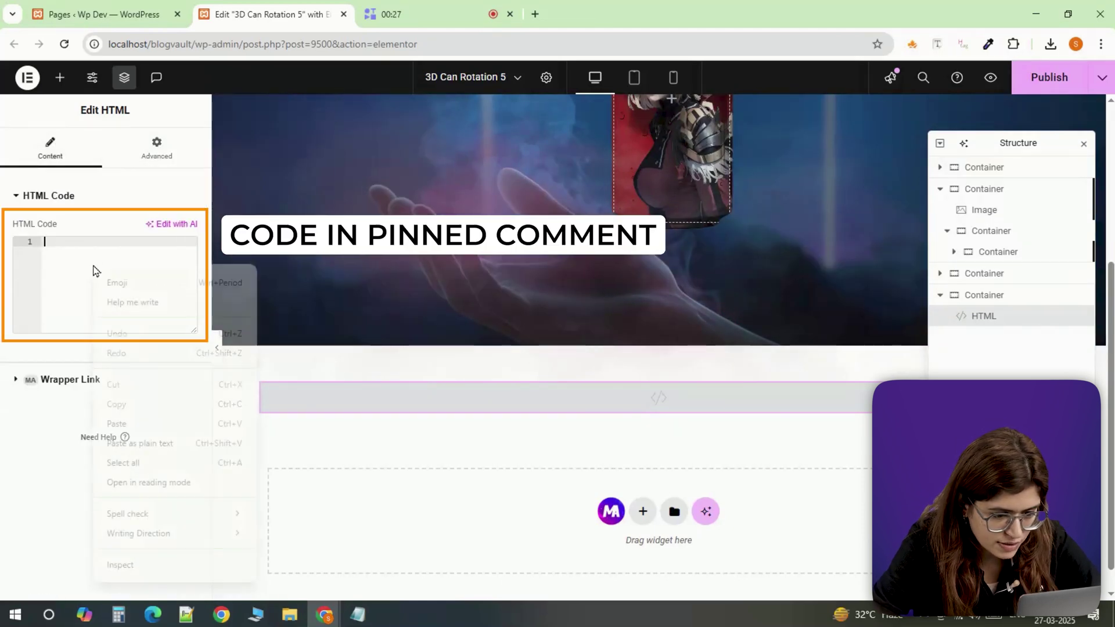
{"action": "left_click", "coordinate": [140, 421]}
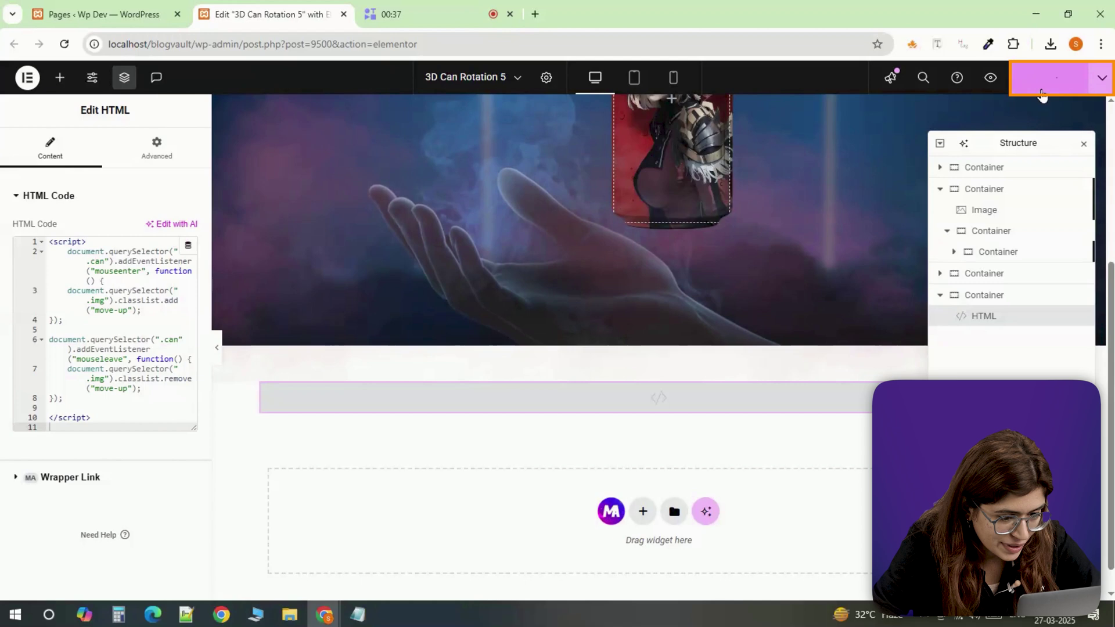
Verify on the live '3D Can Rotation 5' page that the anime-label can turns to show the red Coke label.
{"action": "scroll", "coordinate": [787, 202], "scroll_direction": "up", "scroll_amount": 5}
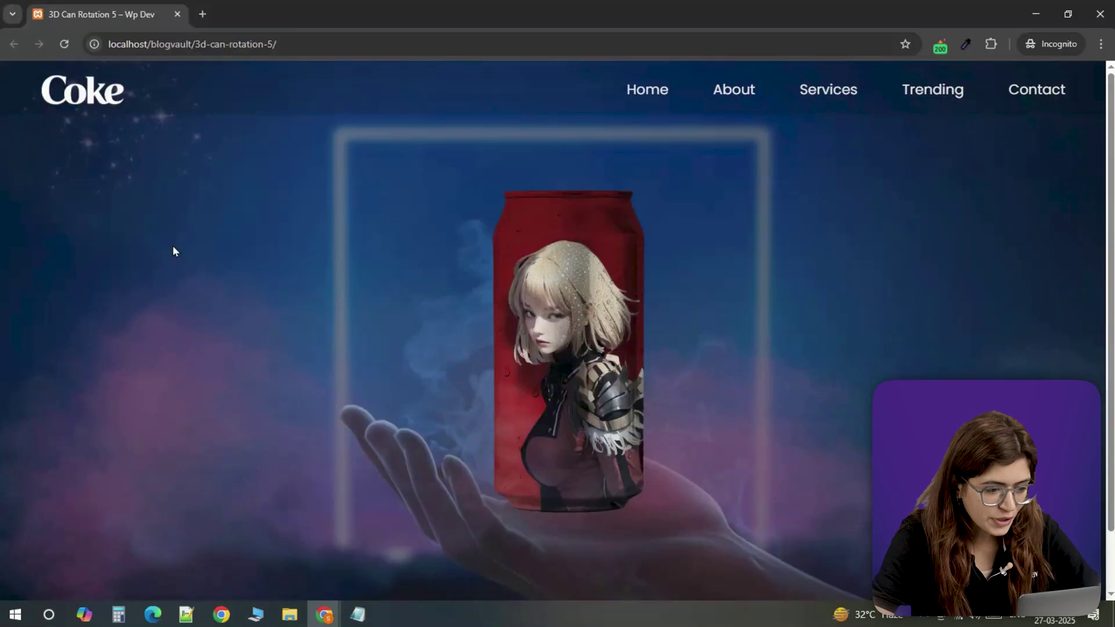
{"action": "mouse_move", "coordinate": [577, 379]}
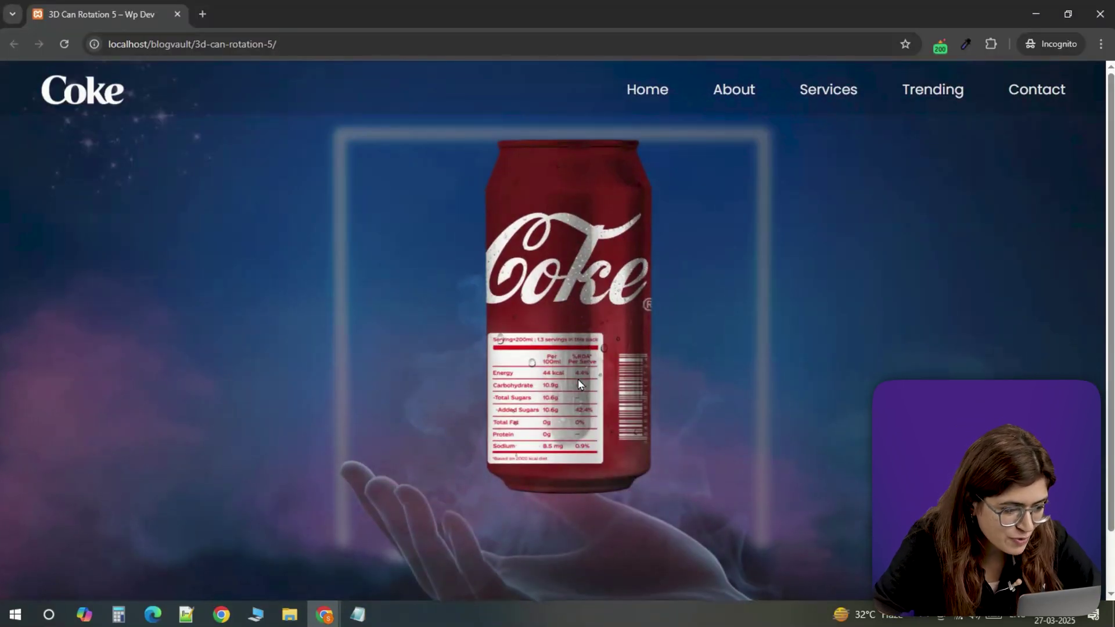
{"action": "mouse_move", "coordinate": [591, 443]}
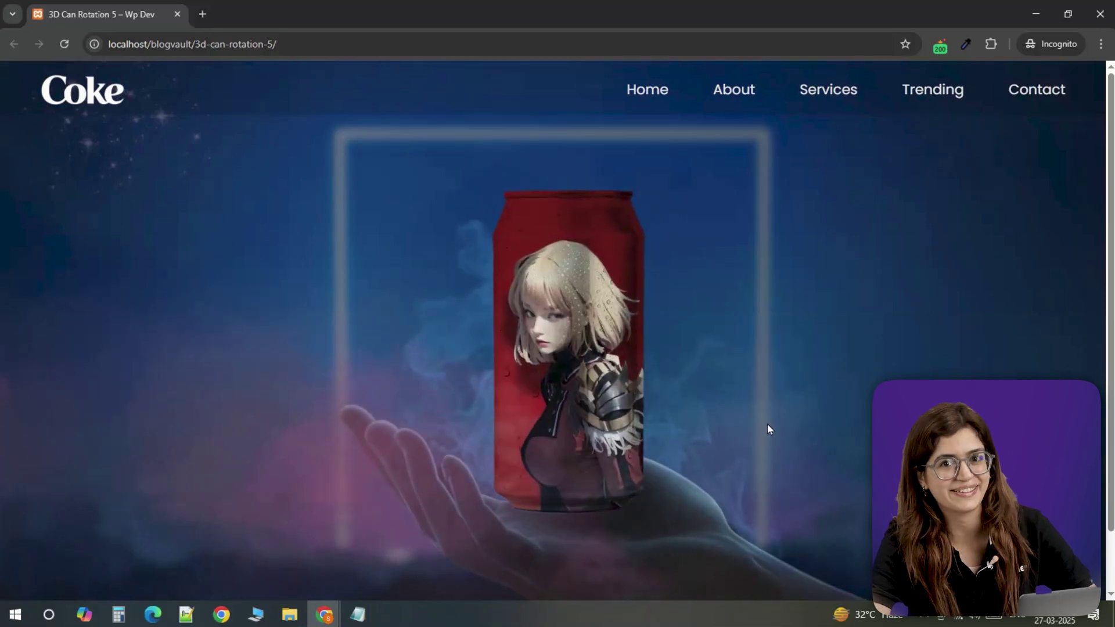
{"action": "mouse_move", "coordinate": [607, 477]}
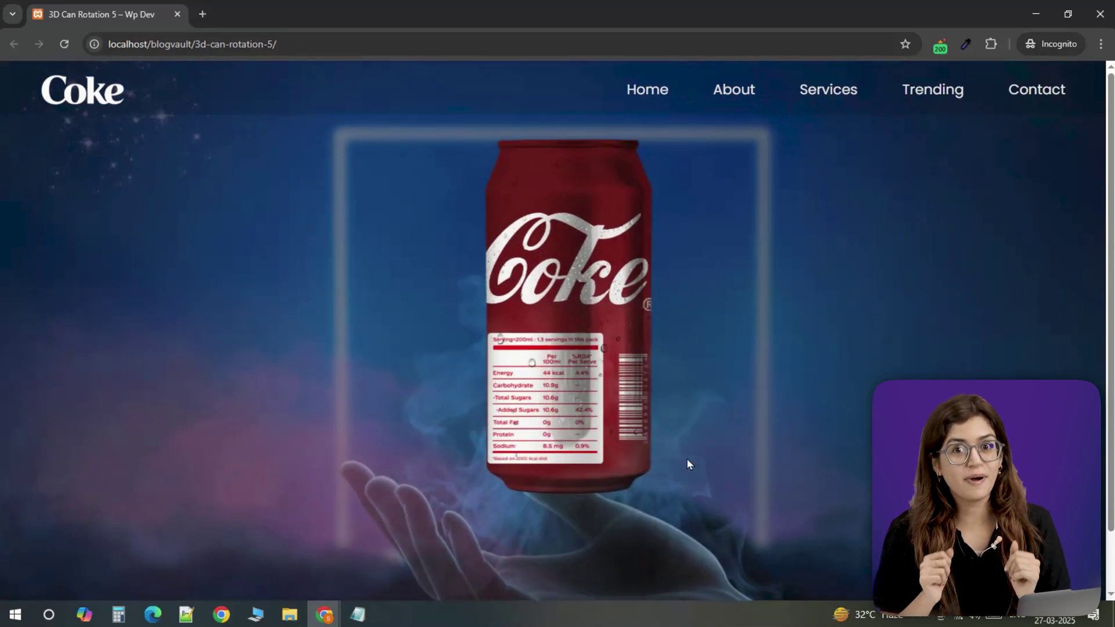